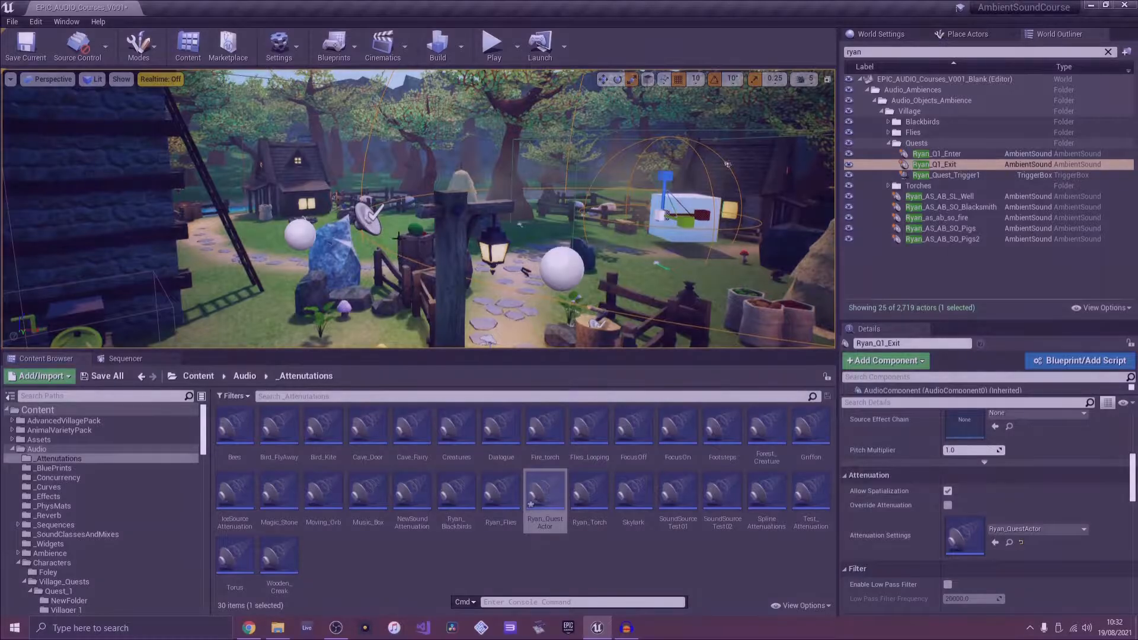
Examine the village around the white quest cube from several angles, including the surrounding houses, trees and sound actors.
{"action": "right_click_drag", "start_coordinate": [399, 237], "coordinate": [552, 263]}
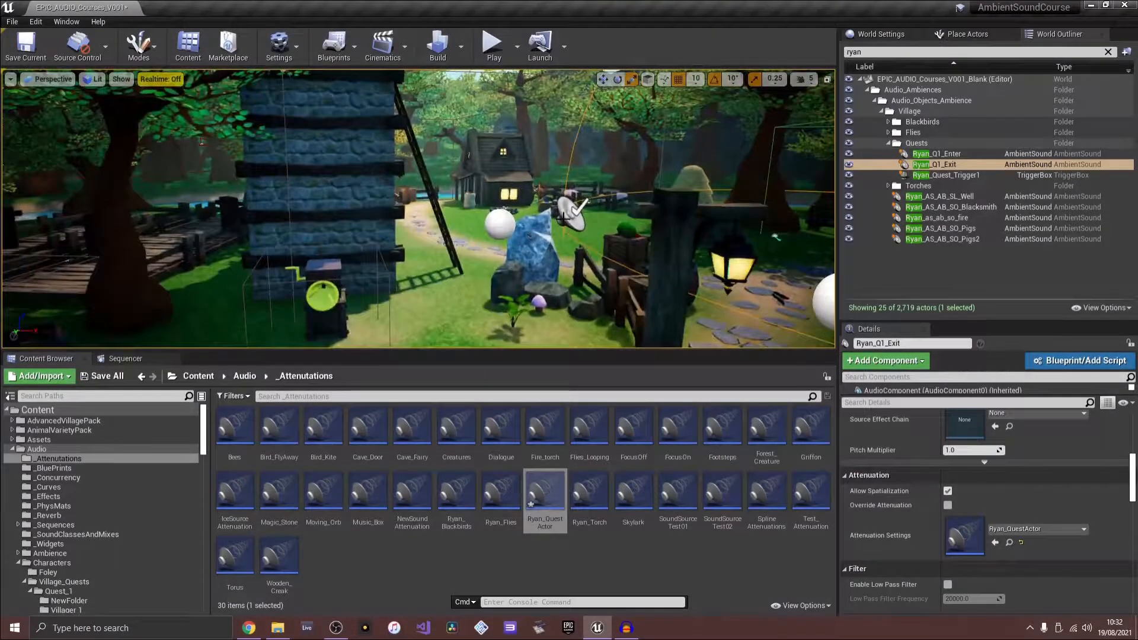
{"action": "left_click", "coordinate": [563, 218]}
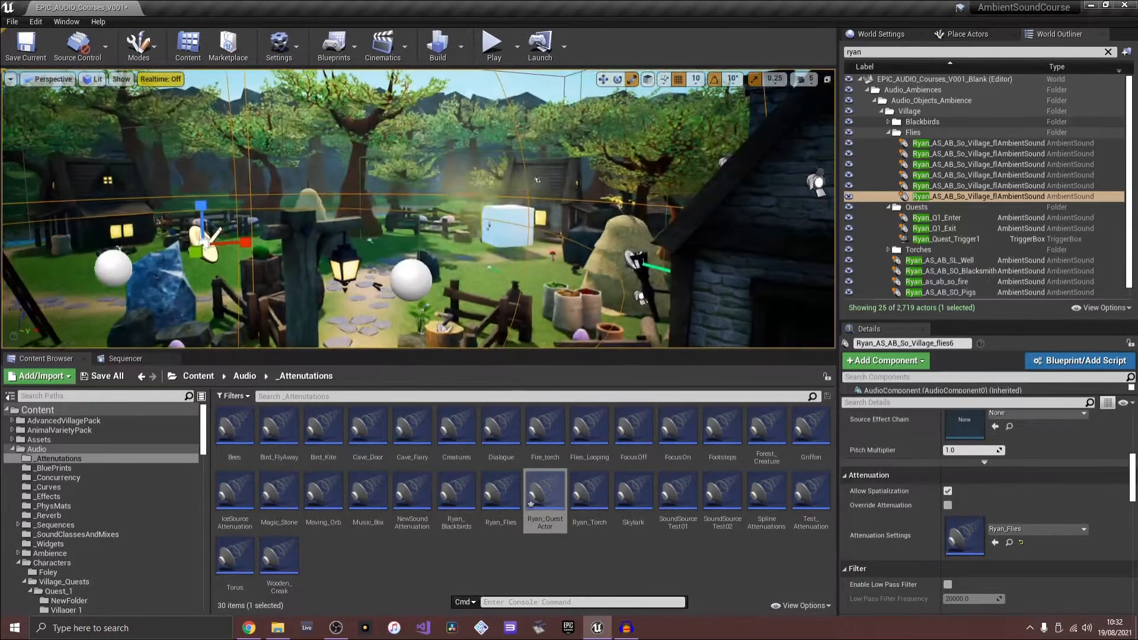
{"action": "right_click_drag", "start_coordinate": [563, 218], "coordinate": [829, 212]}
{"action": "right_click_drag", "start_coordinate": [510, 261], "coordinate": [522, 267]}
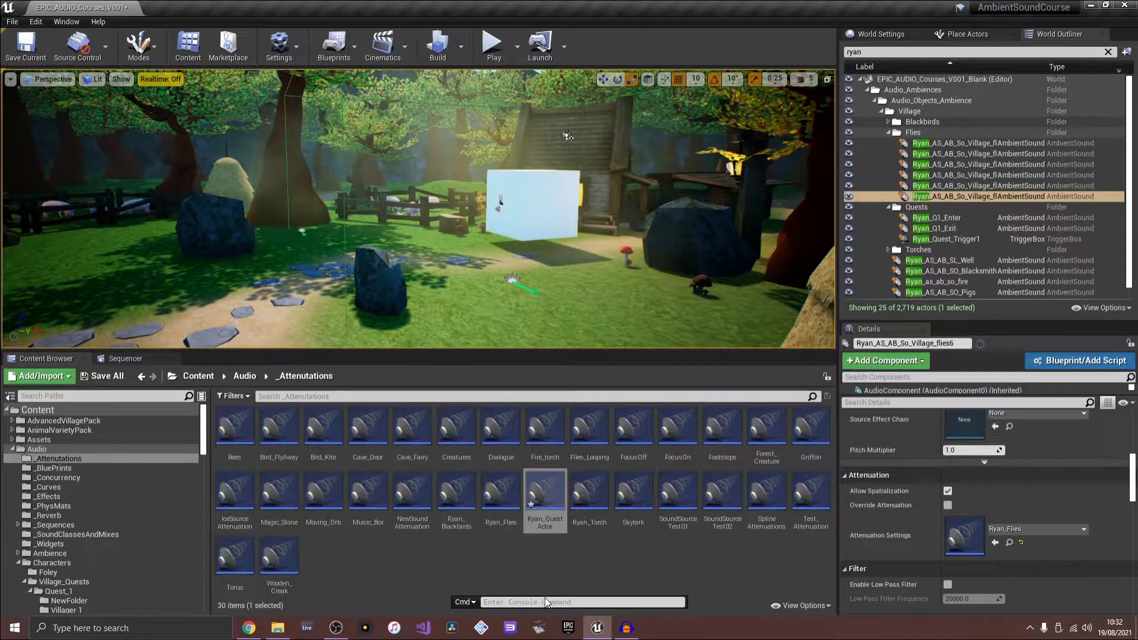
{"action": "left_click", "coordinate": [535, 561]}
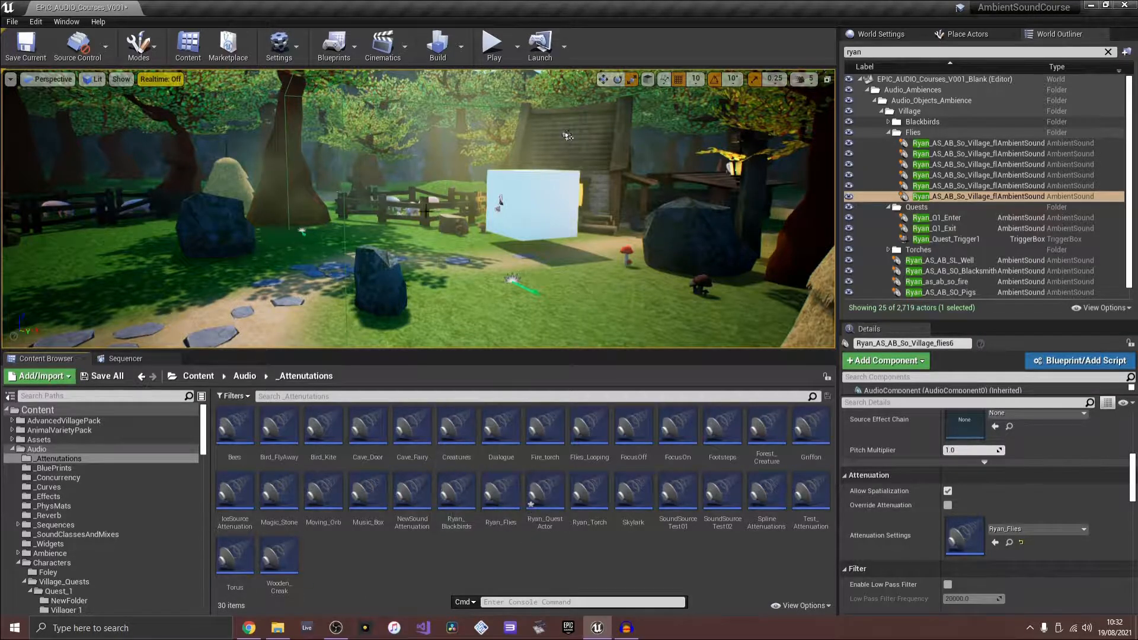
{"action": "key", "text": "s"}
{"action": "right_click_drag", "start_coordinate": [457, 237], "coordinate": [496, 230]}
{"action": "key", "text": "w"}
{"action": "key", "text": "s"}
{"action": "key", "text": "s"}
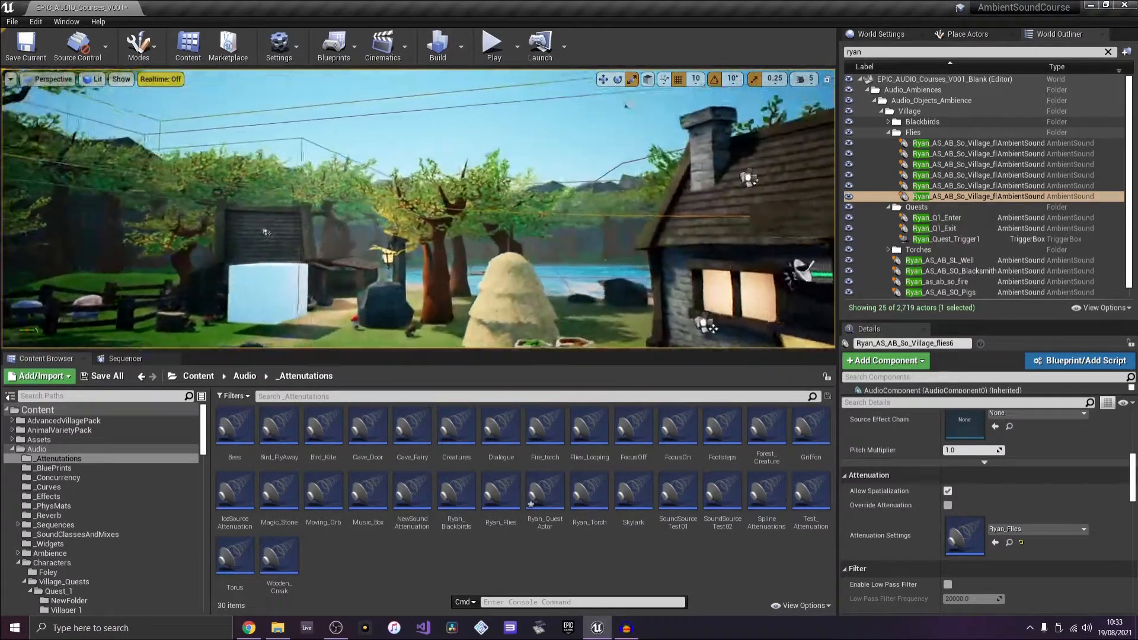
{"action": "right_click_drag", "start_coordinate": [418, 209], "coordinate": [426, 184]}
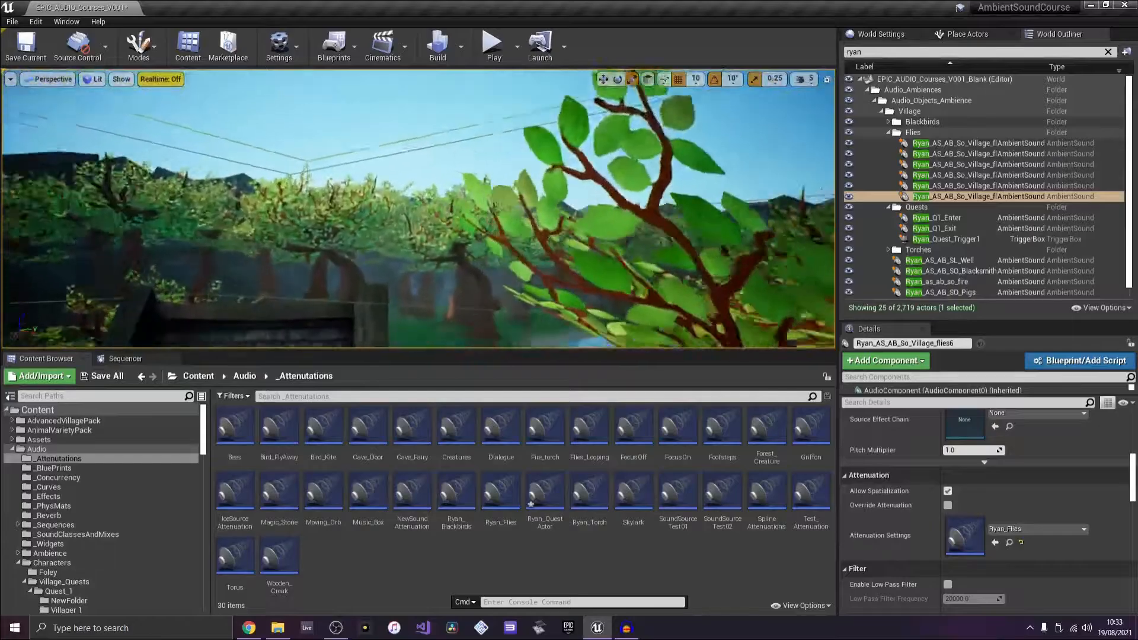
{"action": "right_click_drag", "start_coordinate": [466, 112], "coordinate": [753, 126]}
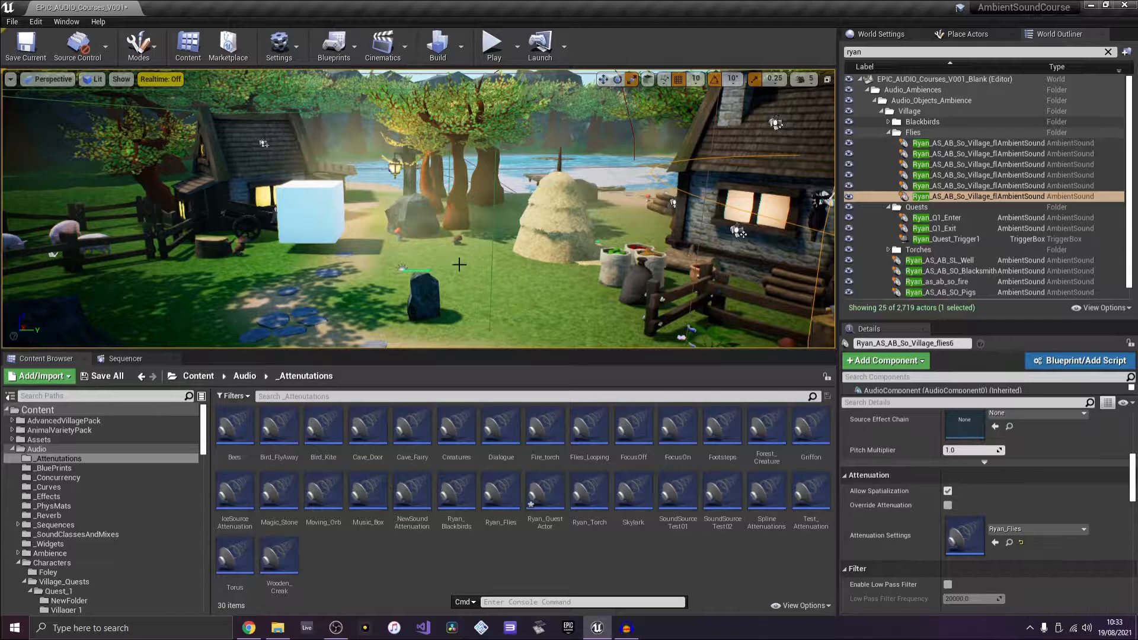
{"action": "right_click_drag", "start_coordinate": [418, 209], "coordinate": [382, 215]}
{"action": "key", "text": "w"}
{"action": "key", "text": "s"}
{"action": "scroll", "coordinate": [385, 253], "scroll_direction": "down", "scroll_amount": 3}
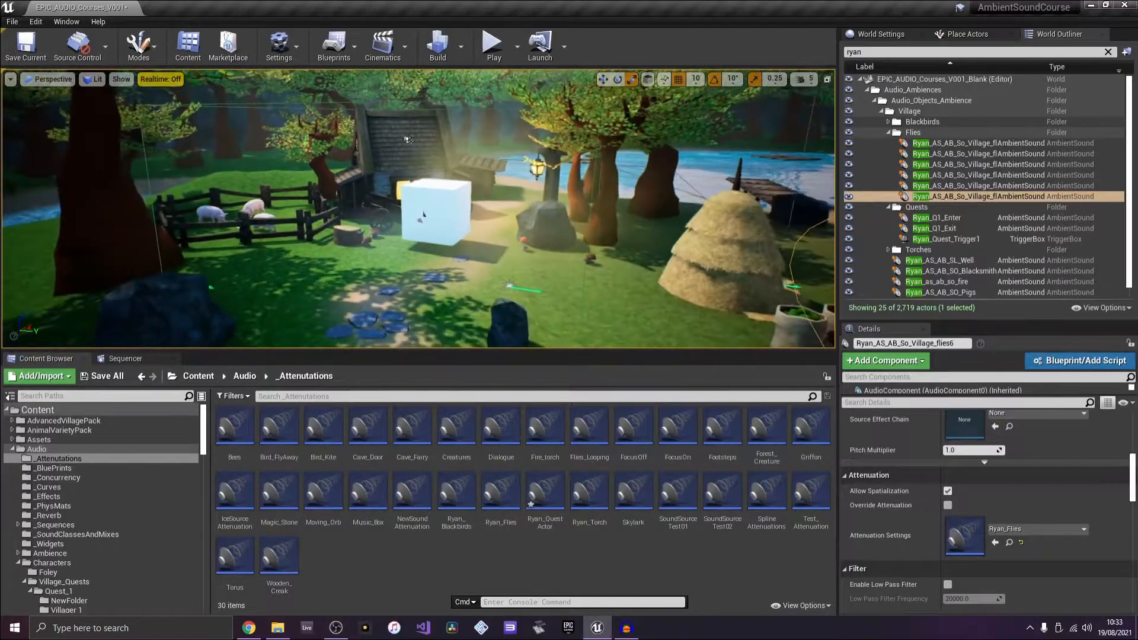
Select the Ryan_Quest_Trigger1 trigger box and inspect the area it covers around the white cube.
{"action": "left_click", "coordinate": [461, 207]}
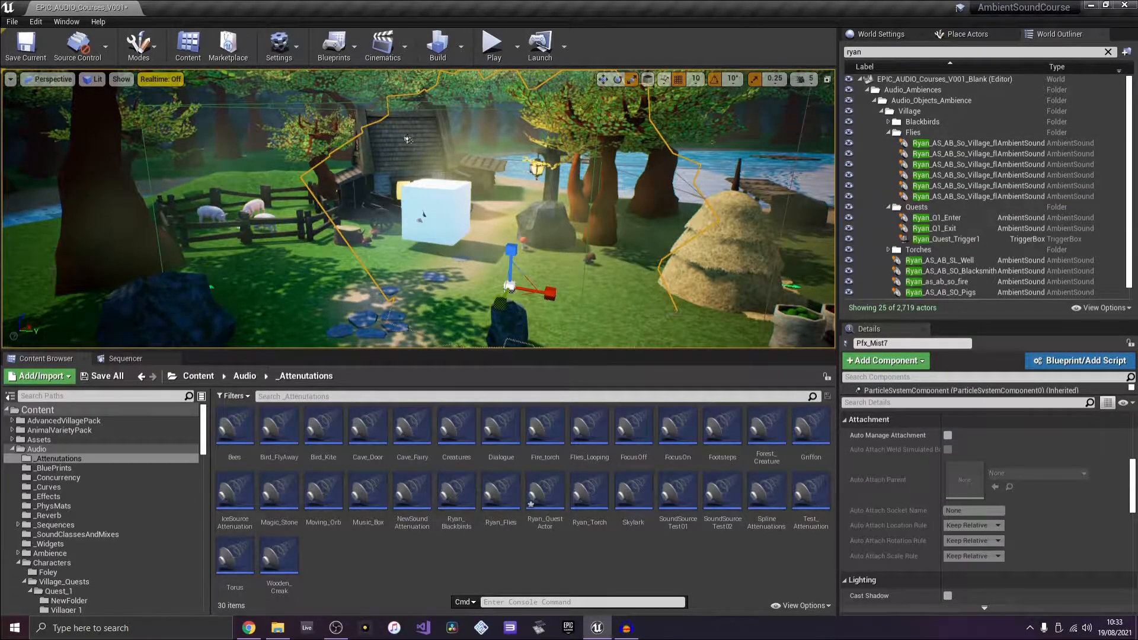
{"action": "right_click_drag", "start_coordinate": [438, 214], "coordinate": [489, 201]}
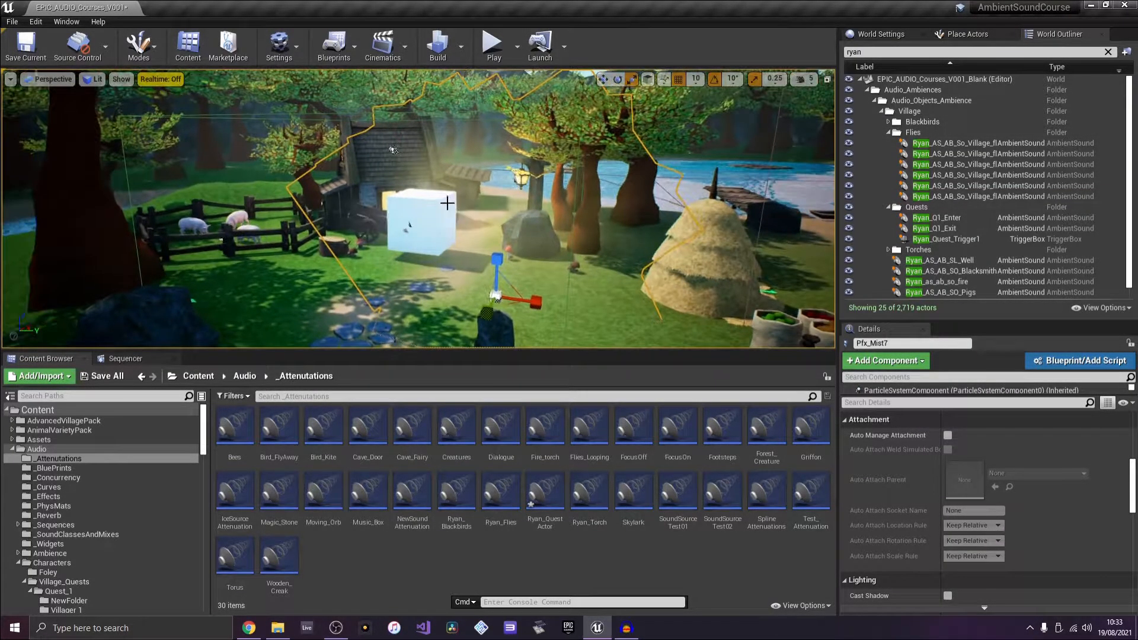
{"action": "left_click", "coordinate": [278, 241]}
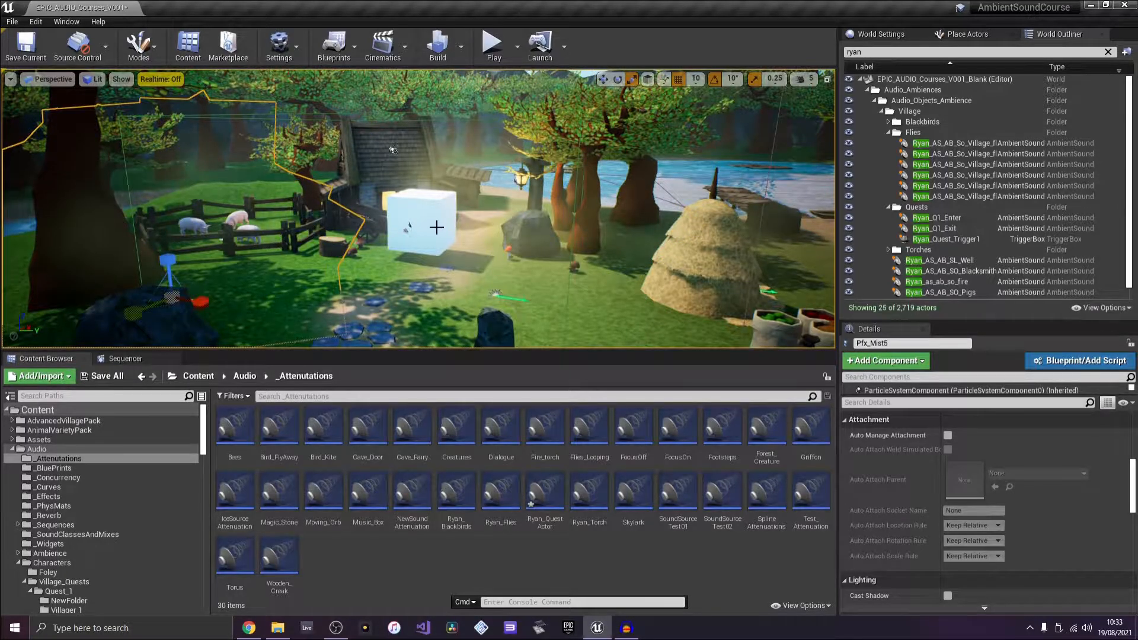
{"action": "left_click", "coordinate": [477, 195]}
{"action": "left_click", "coordinate": [978, 240]}
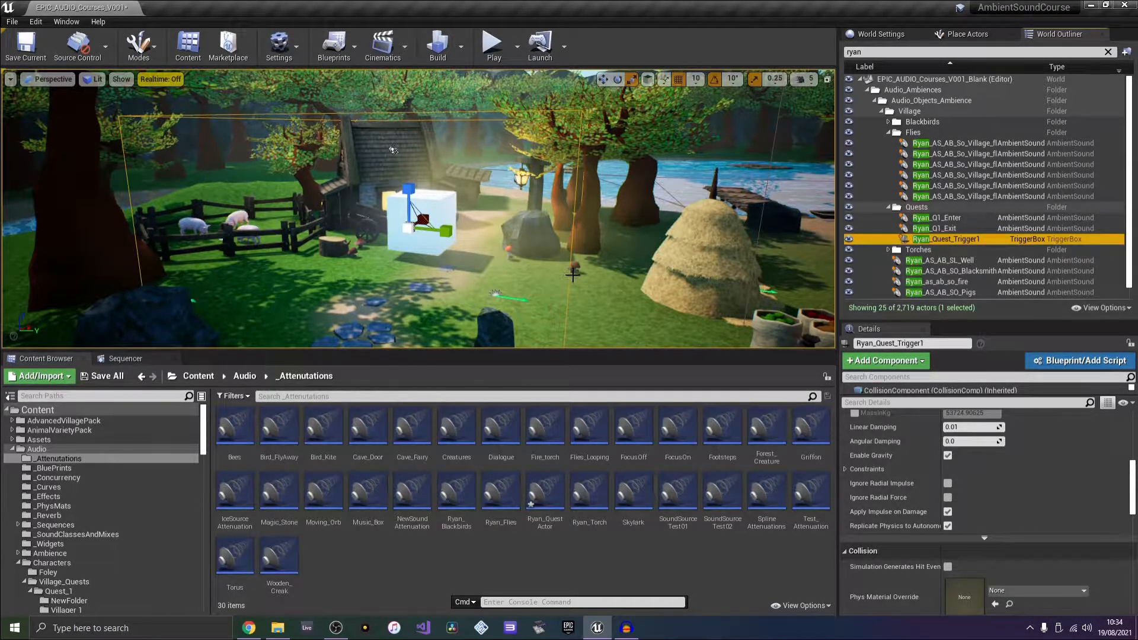
{"action": "right_click_drag", "start_coordinate": [573, 275], "coordinate": [533, 276]}
{"action": "key", "text": "w"}
Select the Ryan_Q1_Enter ambient sound and review its attenuation and sound settings.
{"action": "left_click", "coordinate": [956, 219]}
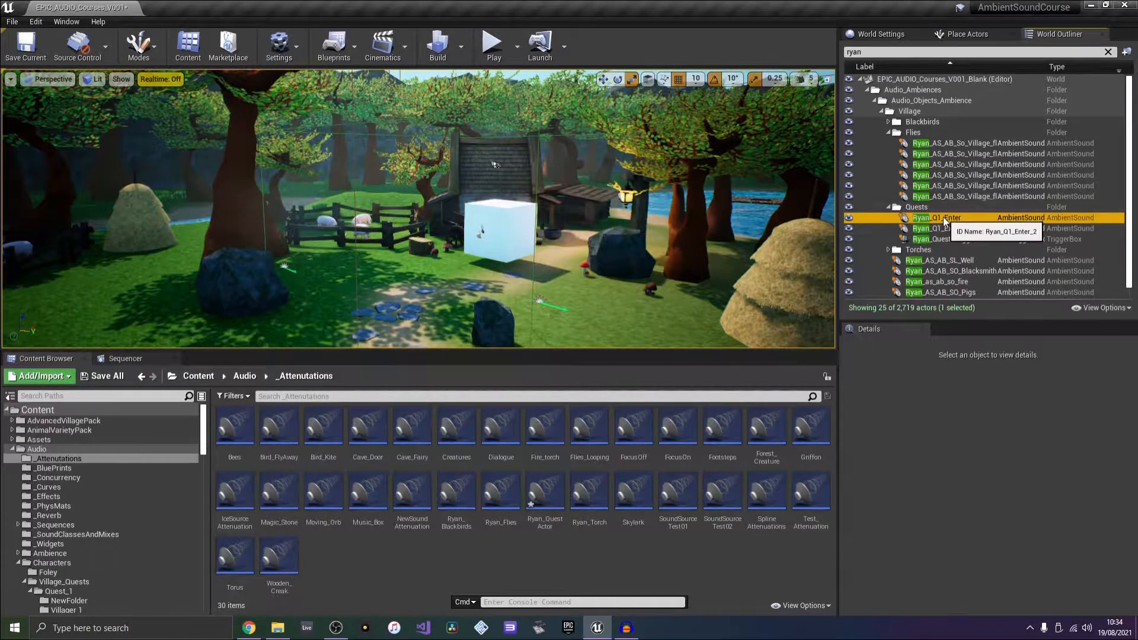
{"action": "left_click", "coordinate": [944, 217]}
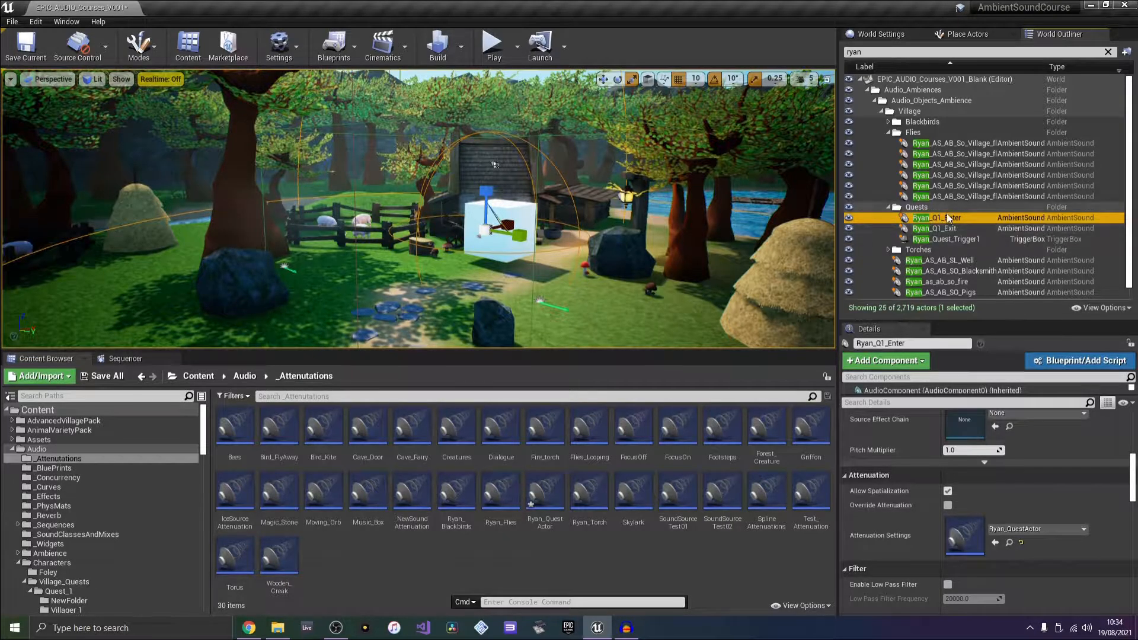
{"action": "left_click", "coordinate": [947, 217]}
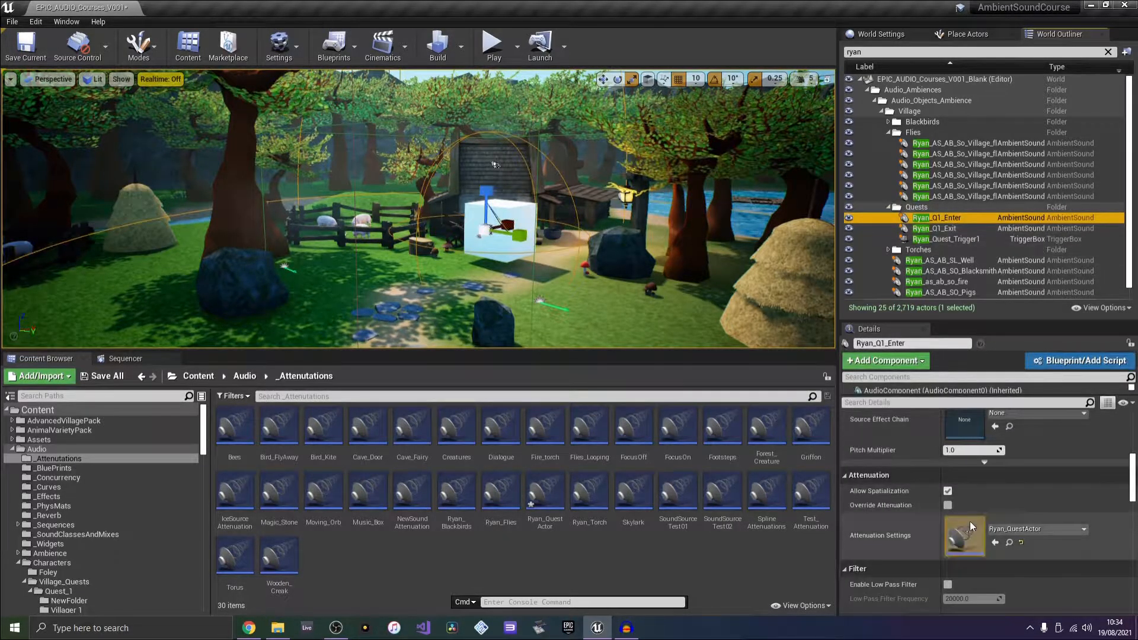
{"action": "scroll", "coordinate": [998, 522], "scroll_direction": "down", "scroll_amount": 3}
{"action": "scroll", "coordinate": [1000, 484], "scroll_direction": "up", "scroll_amount": 4}
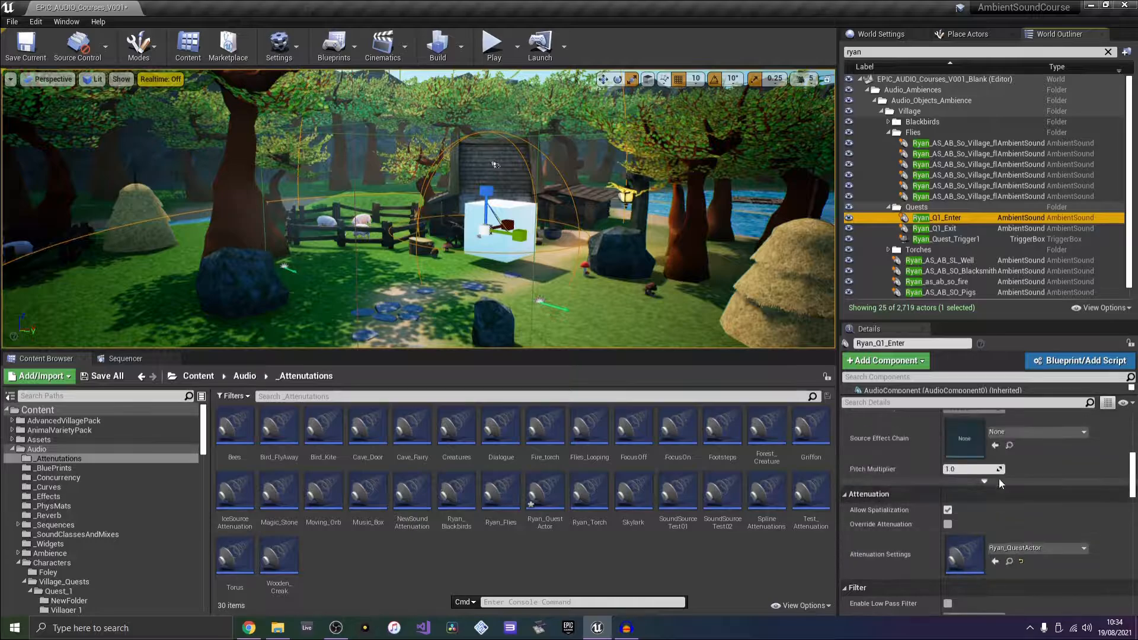
{"action": "scroll", "coordinate": [1000, 483], "scroll_direction": "up", "scroll_amount": 8}
Locate and open the sound cue assigned to Ryan_Q1_Enter, audition its Random node, and put the cue editor away.
{"action": "left_click", "coordinate": [1009, 479]}
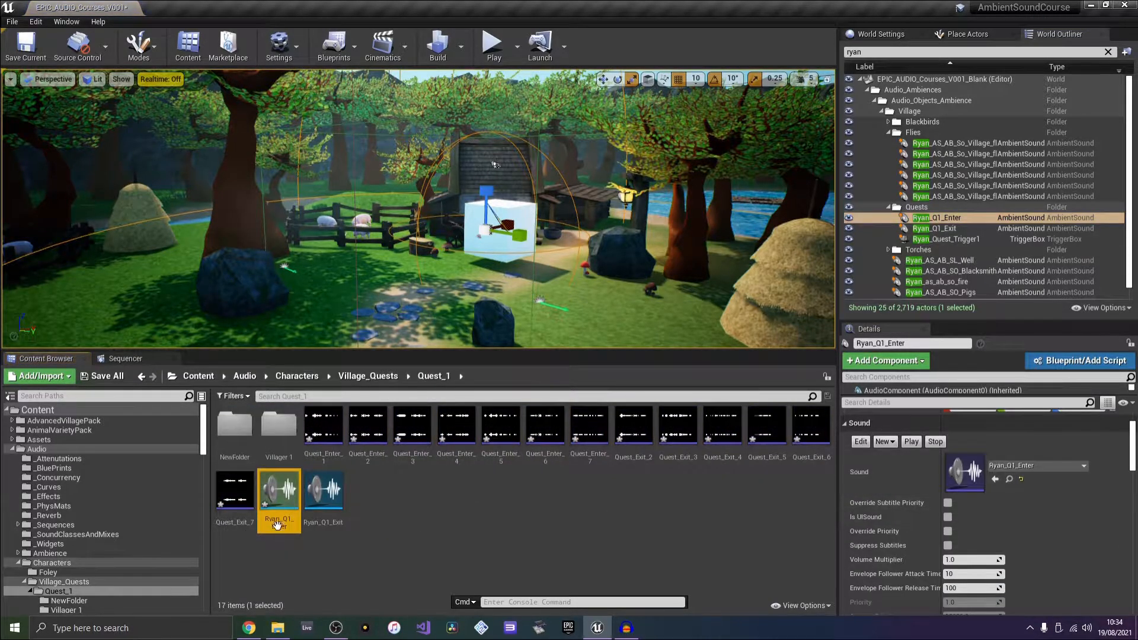
{"action": "double_click", "coordinate": [277, 525]}
{"action": "left_click_drag", "start_coordinate": [560, 364], "coordinate": [424, 73]}
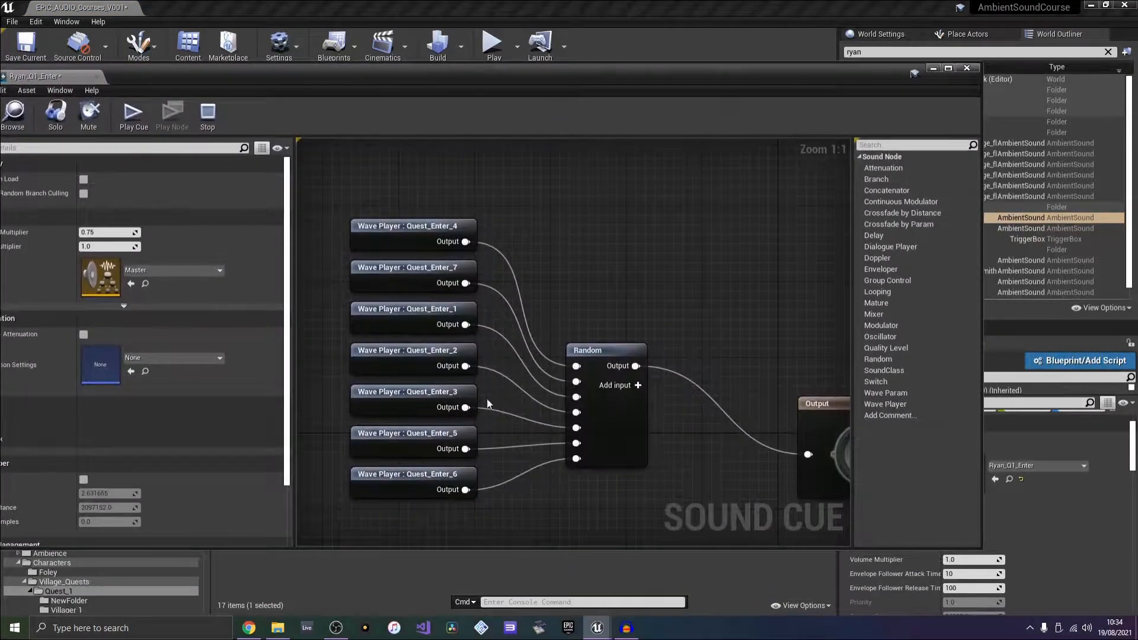
{"action": "left_click", "coordinate": [614, 346]}
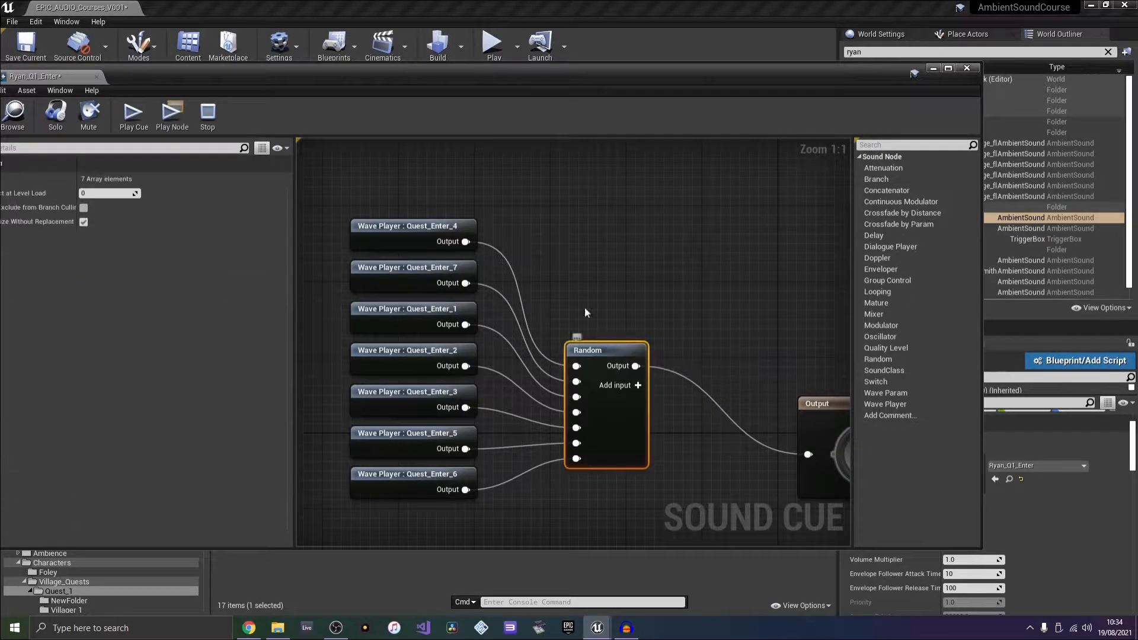
{"action": "left_click", "coordinate": [169, 123]}
{"action": "left_click", "coordinate": [932, 70]}
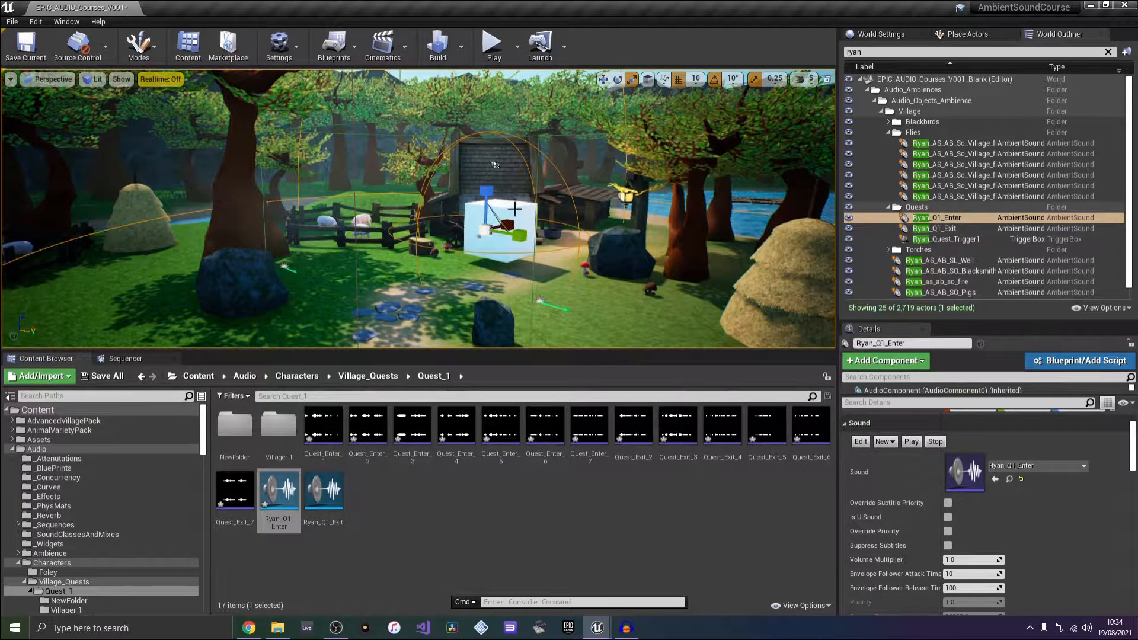
Open the sound cue assigned to the Ryan_Q1_Exit actor, audition it repeatedly, and close the cue editor.
{"action": "left_click", "coordinate": [935, 228]}
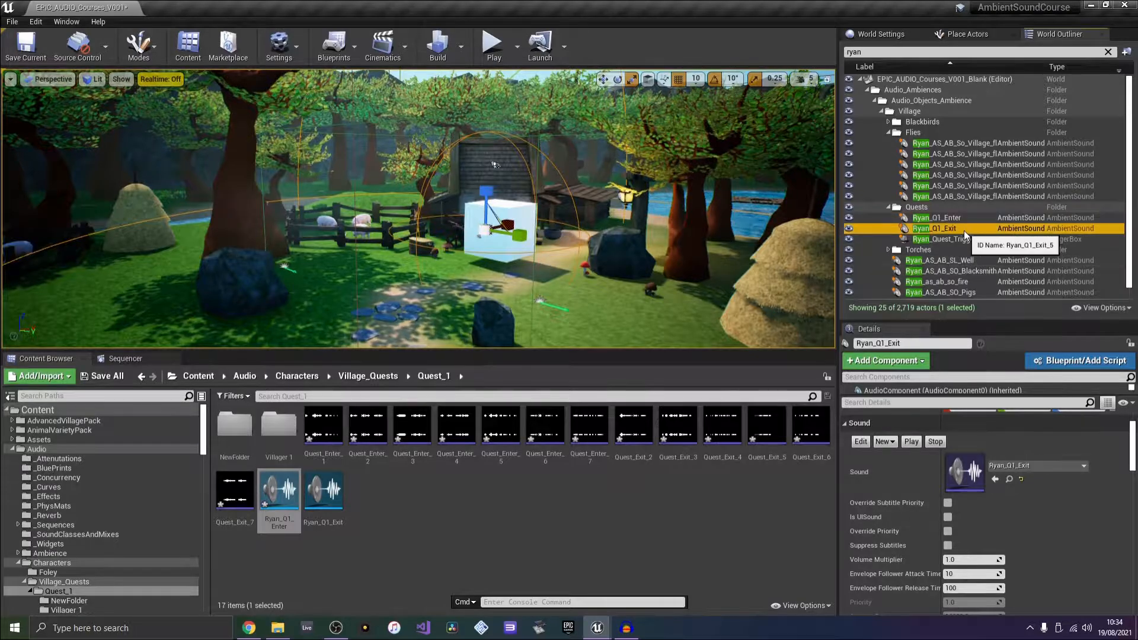
{"action": "left_click", "coordinate": [1009, 479]}
{"action": "double_click", "coordinate": [323, 490]}
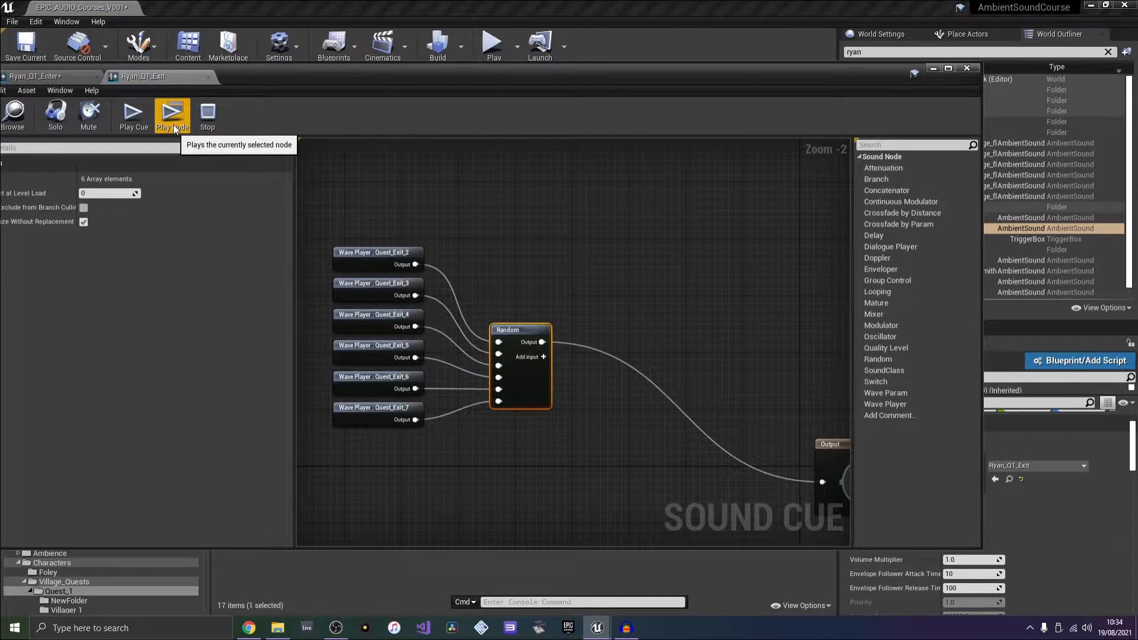
{"action": "left_click", "coordinate": [133, 119]}
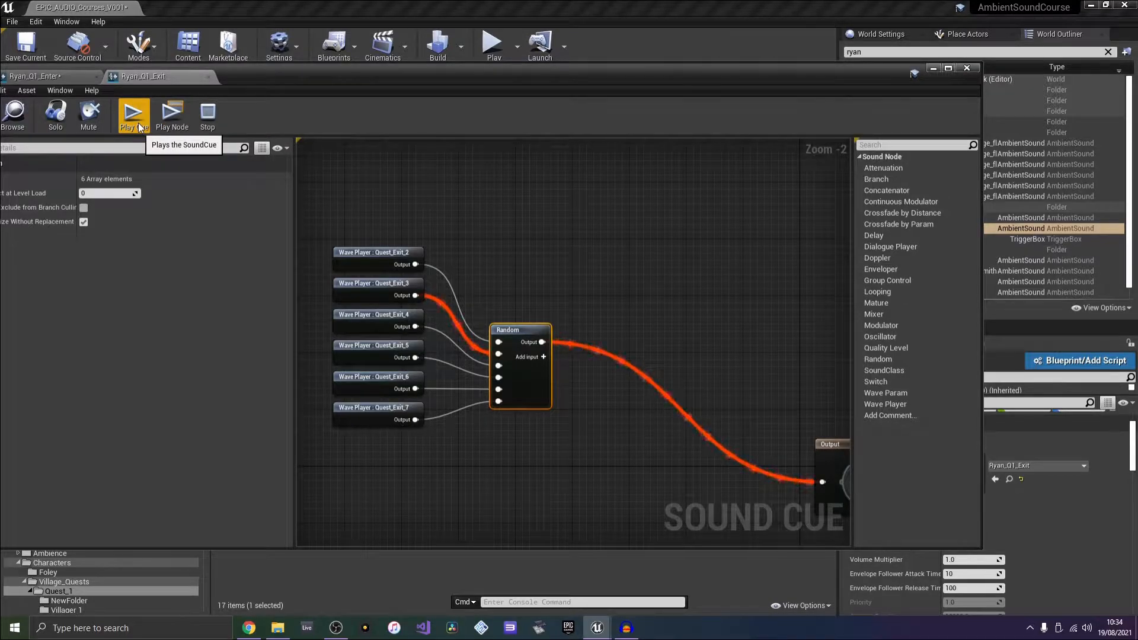
{"action": "left_click", "coordinate": [140, 128]}
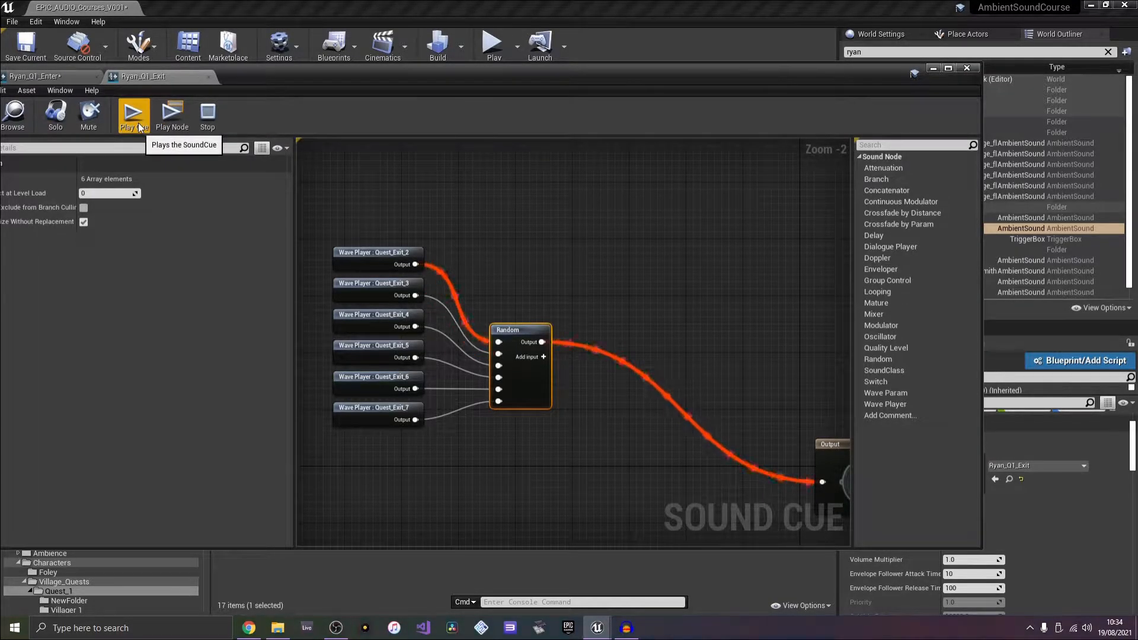
{"action": "left_click", "coordinate": [966, 69]}
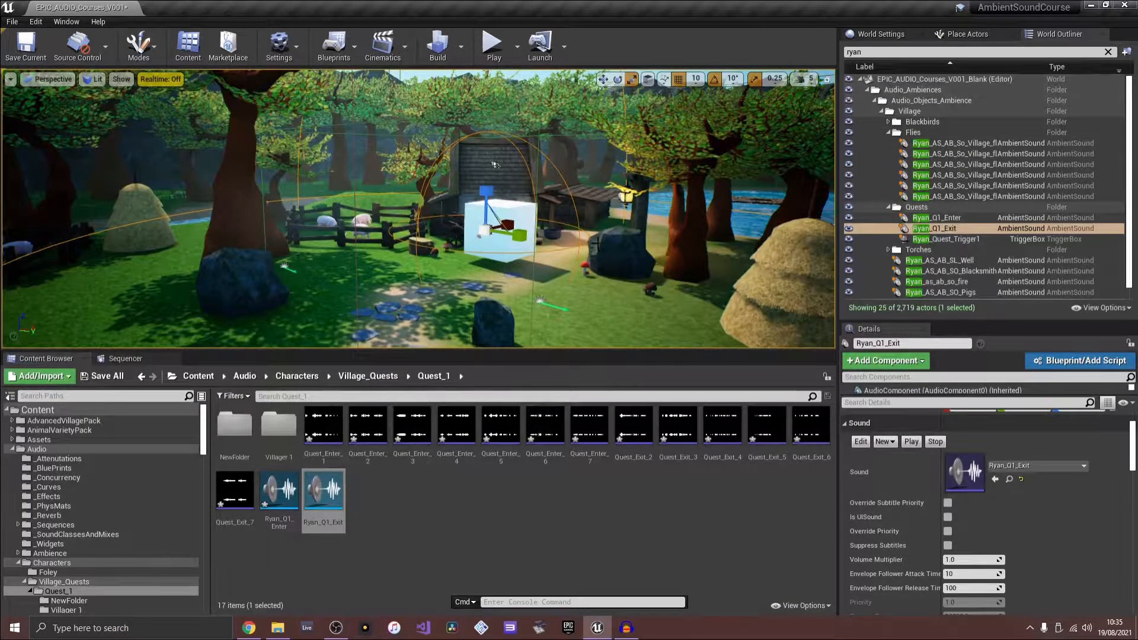
Review the Ryan_Q1_Exit actor's attenuation settings and its attenuation range around the cube, keeping that actor selected.
{"action": "right_click_drag", "start_coordinate": [496, 291], "coordinate": [536, 249]}
{"action": "key", "text": "w"}
{"action": "key", "text": "s"}
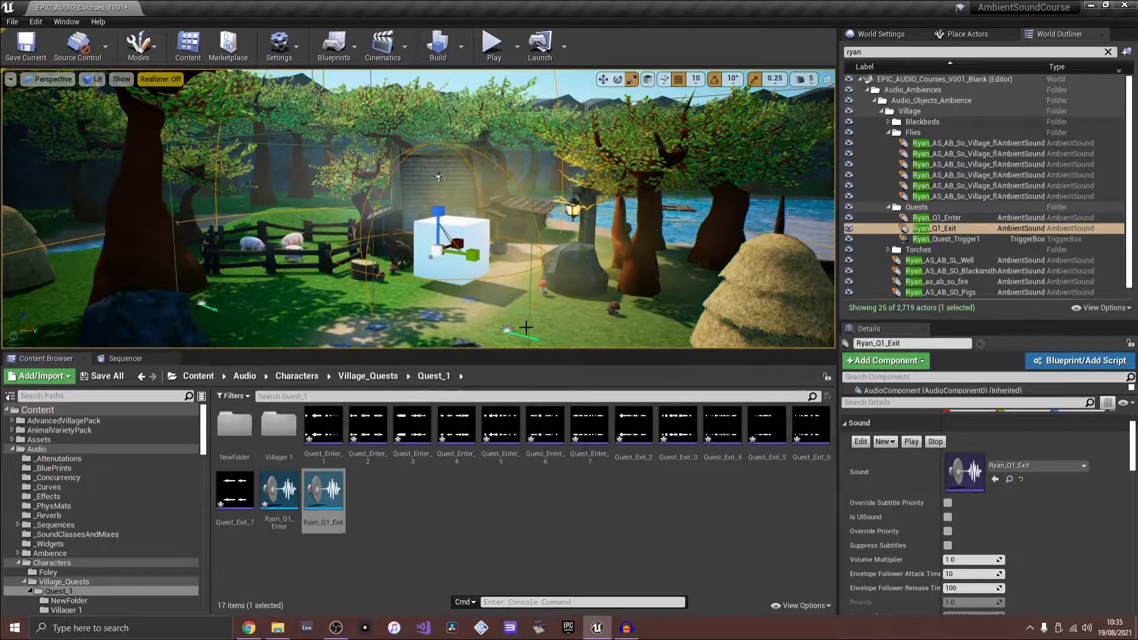
{"action": "right_click_drag", "start_coordinate": [477, 212], "coordinate": [471, 208]}
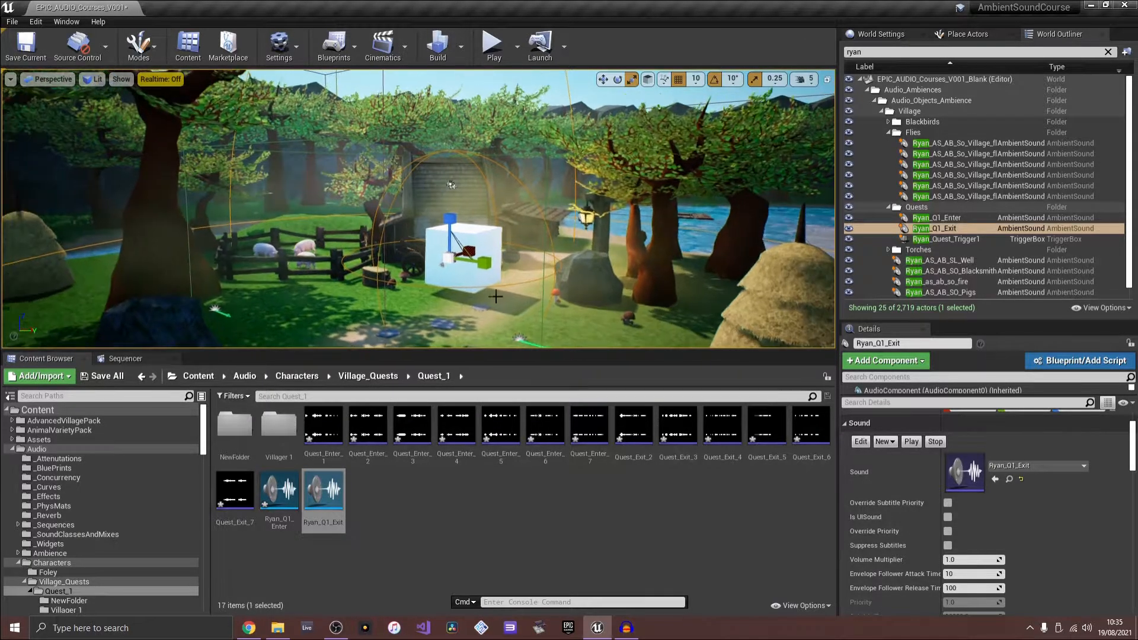
{"action": "scroll", "coordinate": [1020, 464], "scroll_direction": "down", "scroll_amount": 3}
{"action": "scroll", "coordinate": [979, 489], "scroll_direction": "down", "scroll_amount": 6}
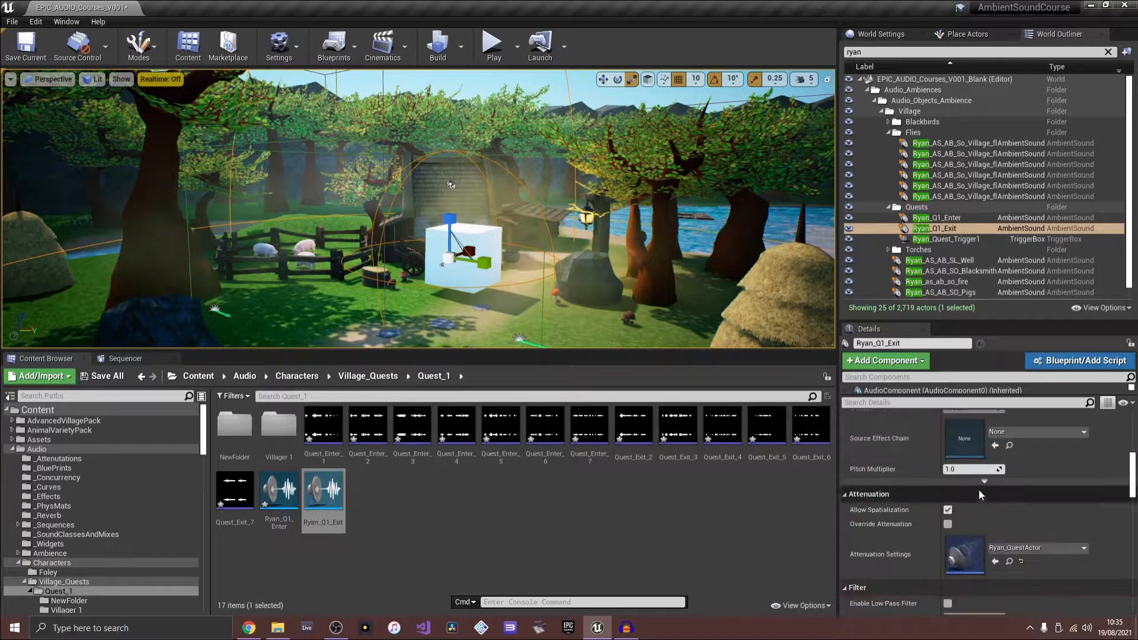
{"action": "right_click", "coordinate": [509, 302]}
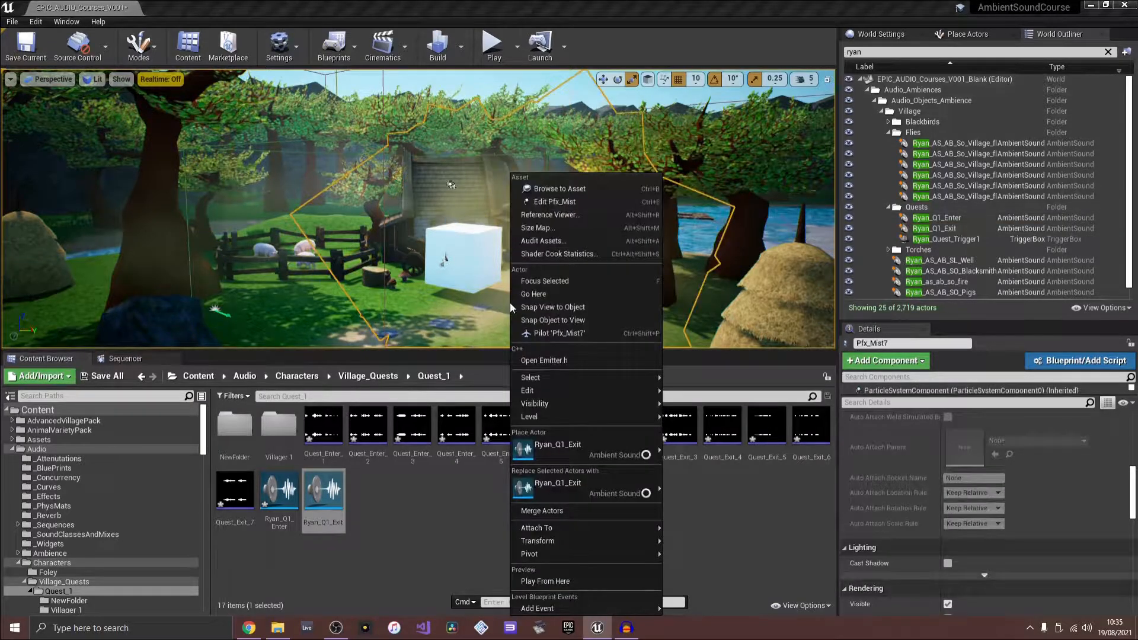
{"action": "left_click", "coordinate": [942, 228]}
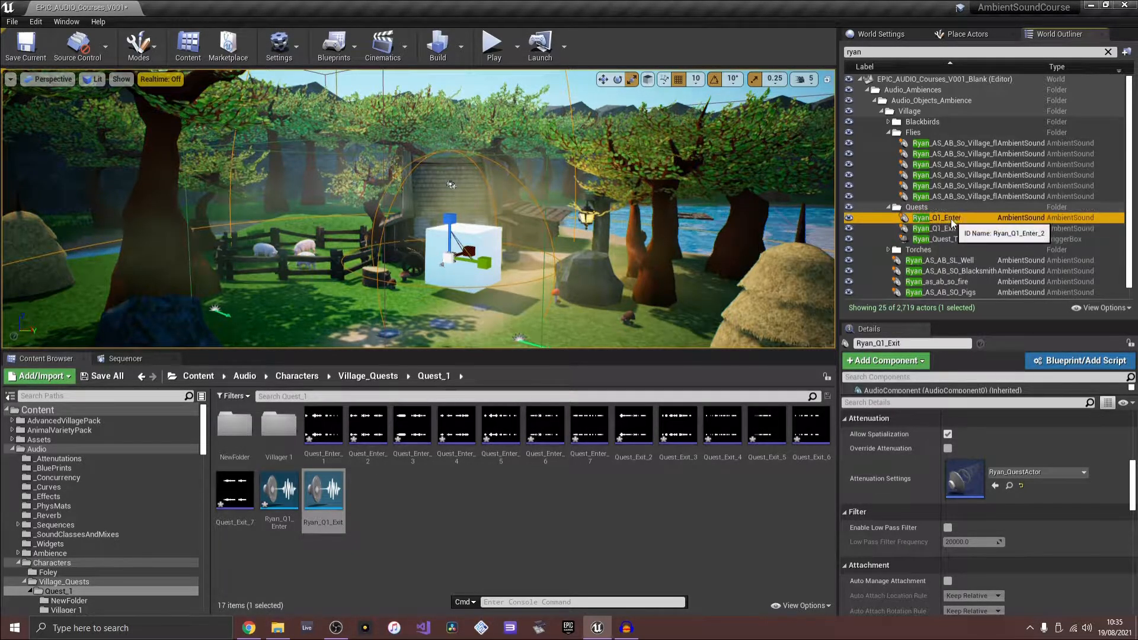
Select Ryan_Quest_Trigger1 again and check the trigger box's extent from the path and in front of the cube.
{"action": "left_click", "coordinate": [954, 239]}
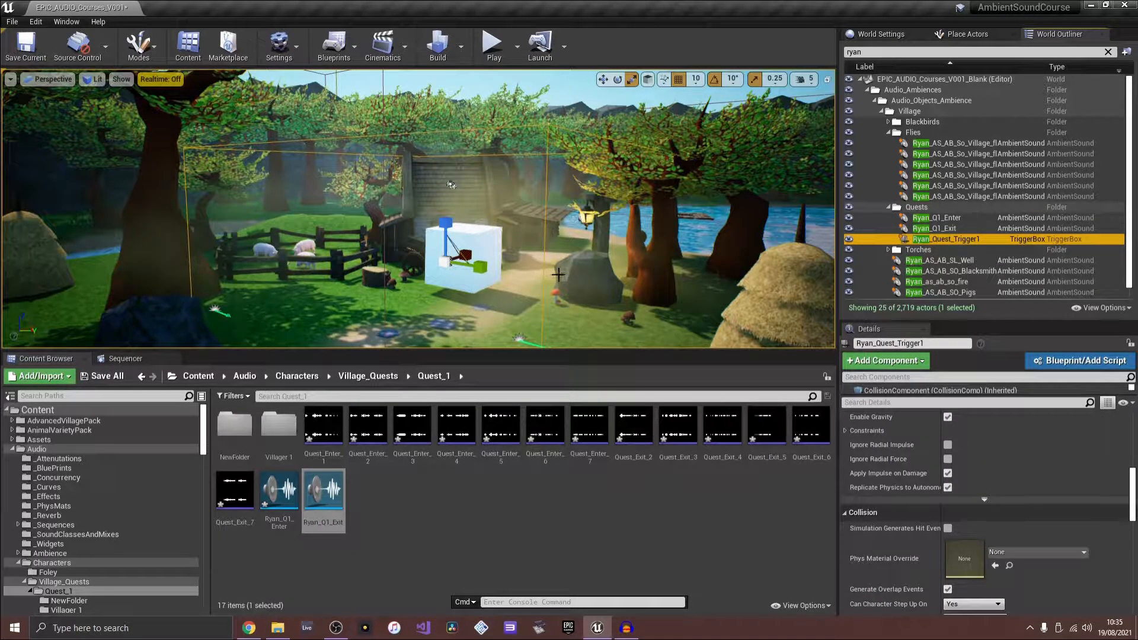
{"action": "right_click_drag", "start_coordinate": [559, 274], "coordinate": [560, 344]}
{"action": "key", "text": "s"}
{"action": "key", "text": "w"}
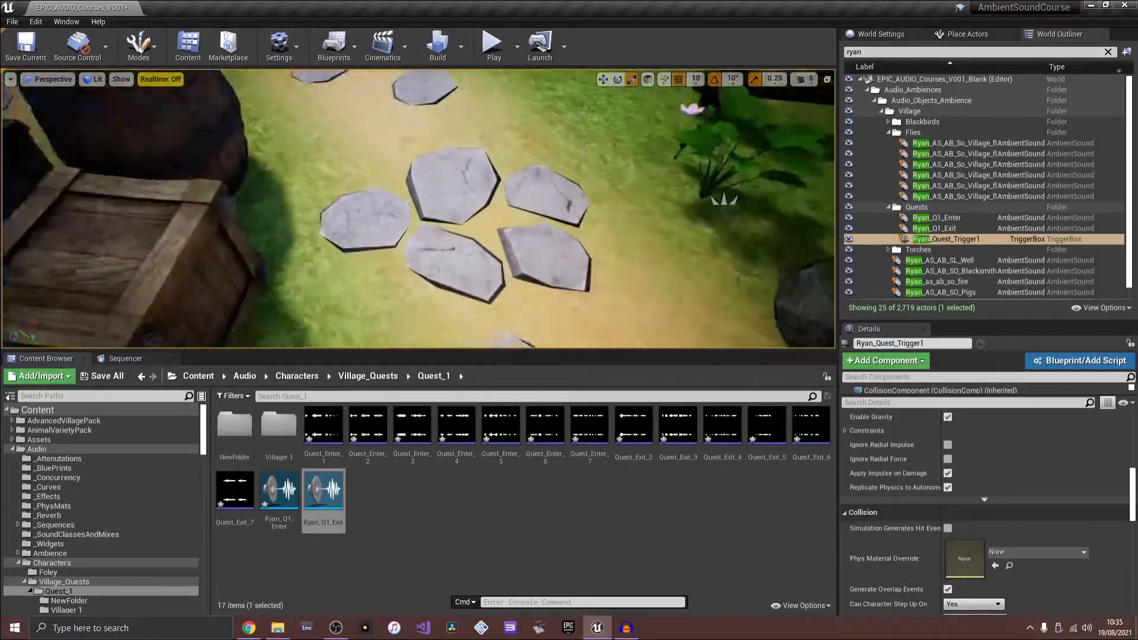
{"action": "key", "text": "f"}
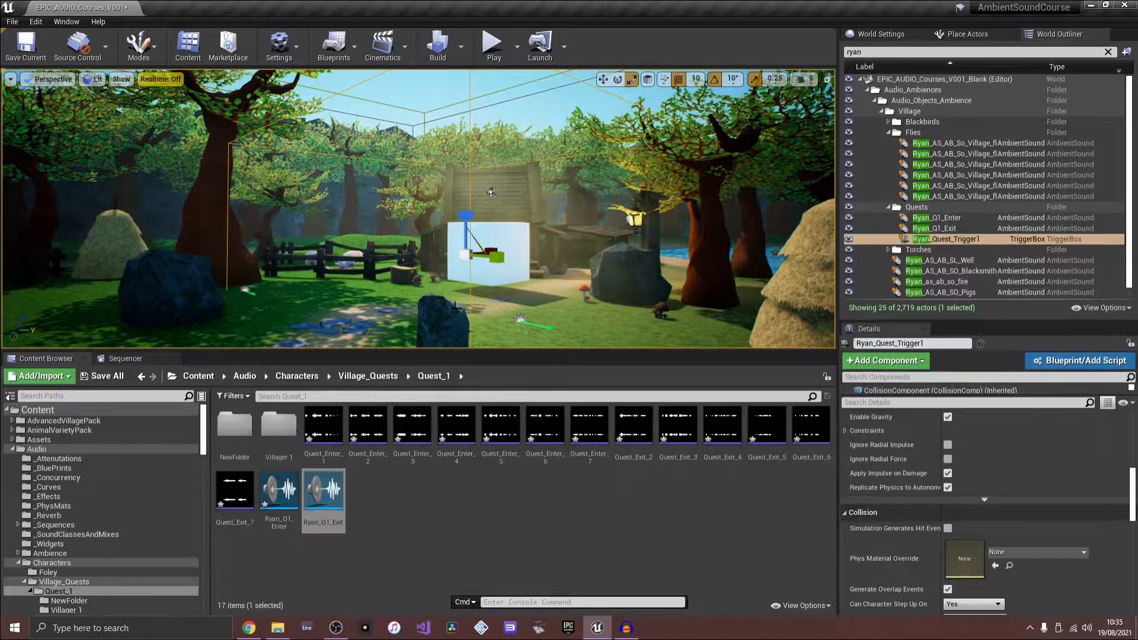
Play the level in the editor, walk up to the white cube and past it toward the lake, and end the session.
{"action": "left_click", "coordinate": [493, 51]}
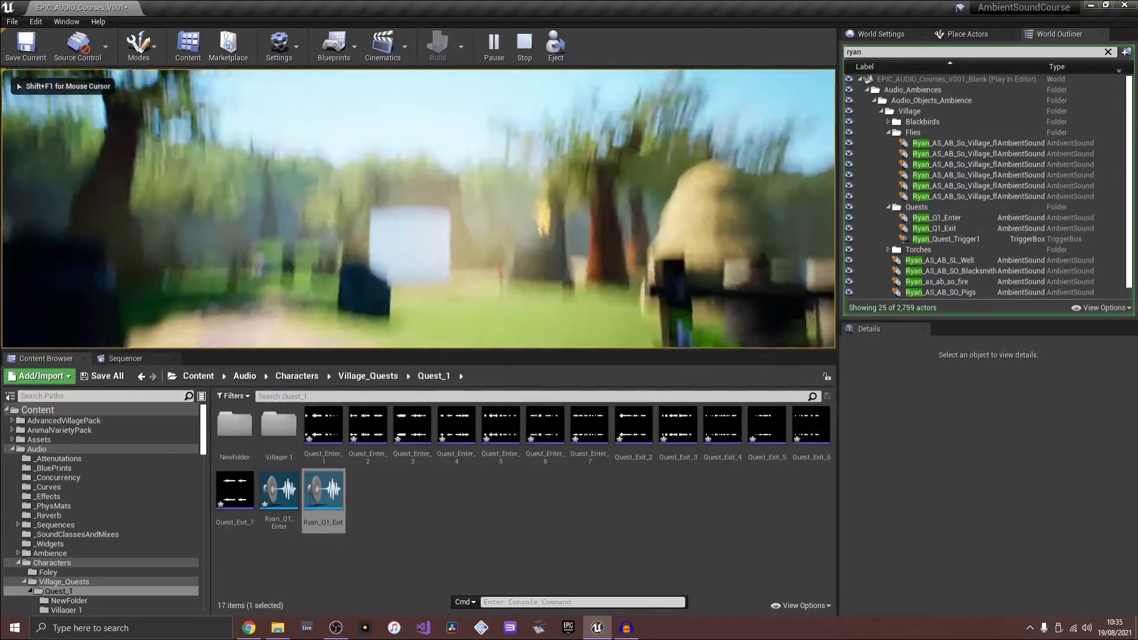
{"action": "key", "text": "w"}
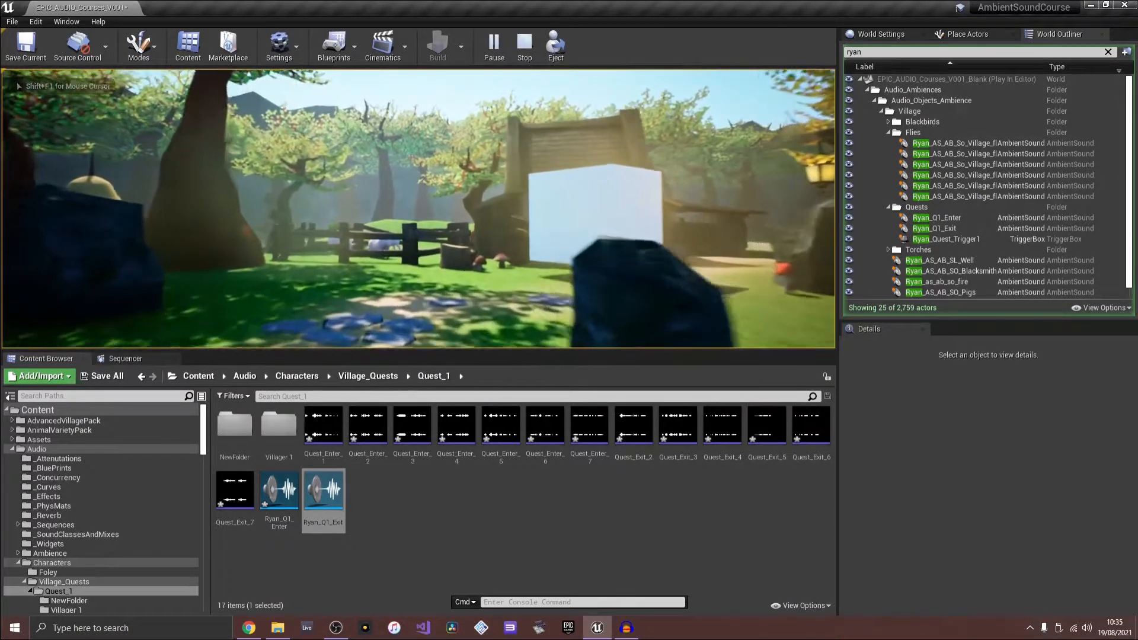
{"action": "key", "text": "w"}
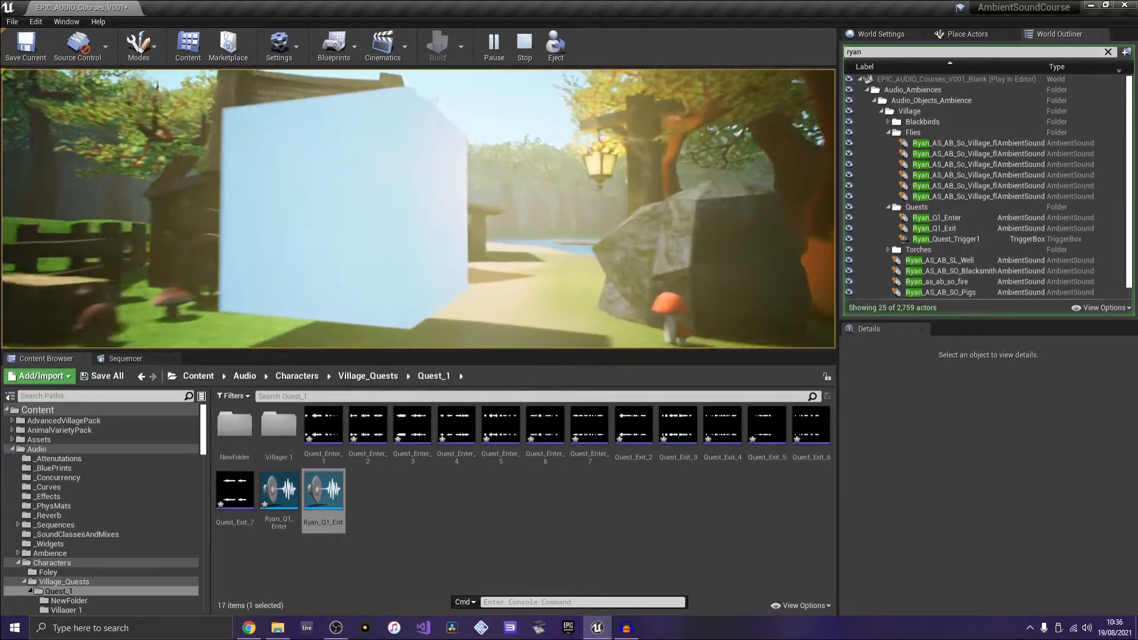
{"action": "key", "text": "w"}
{"action": "key", "text": "w"}
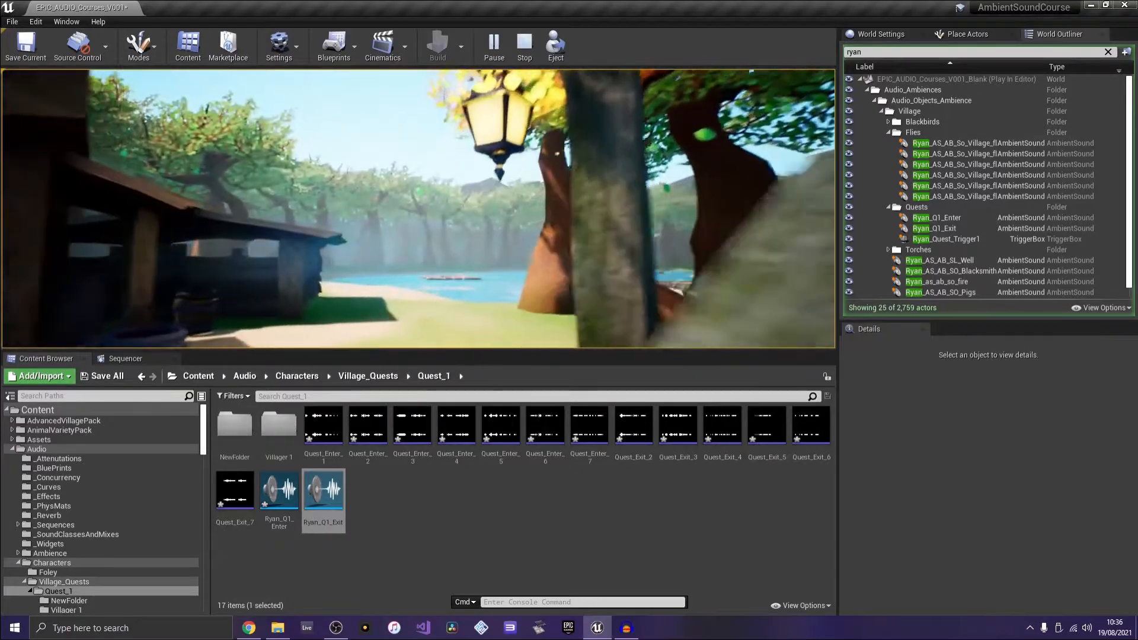
{"action": "key", "text": "w"}
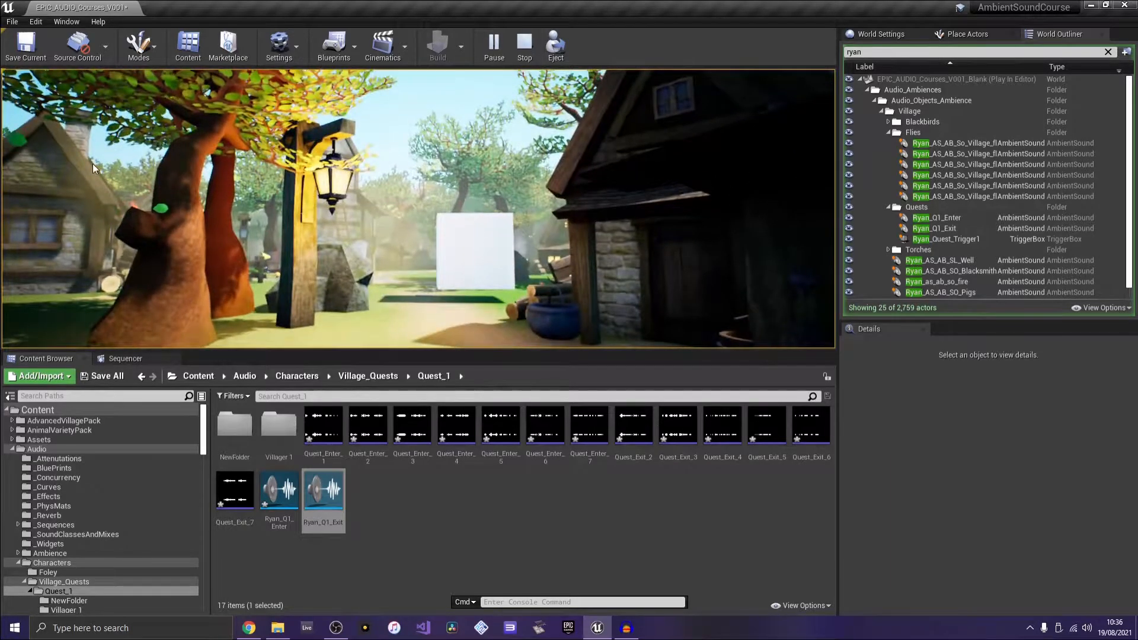
{"action": "key", "text": "Escape"}
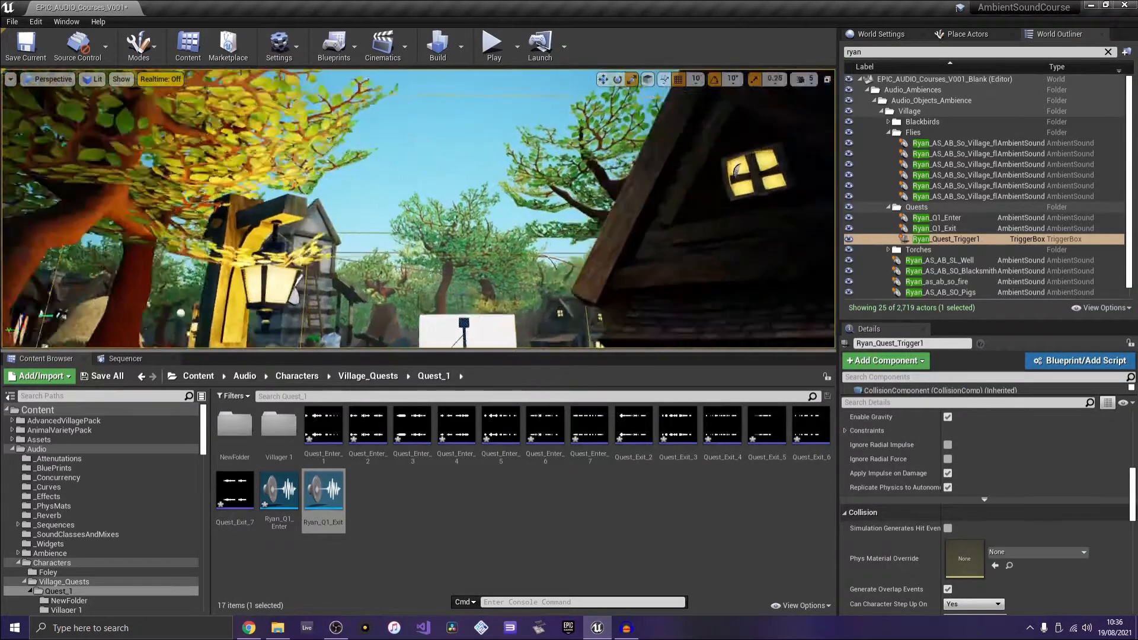
Examine the area covered by Ryan_Quest_Trigger1 around the cube from the stone path.
{"action": "key", "text": "w"}
{"action": "right_click_drag", "start_coordinate": [418, 209], "coordinate": [622, 261]}
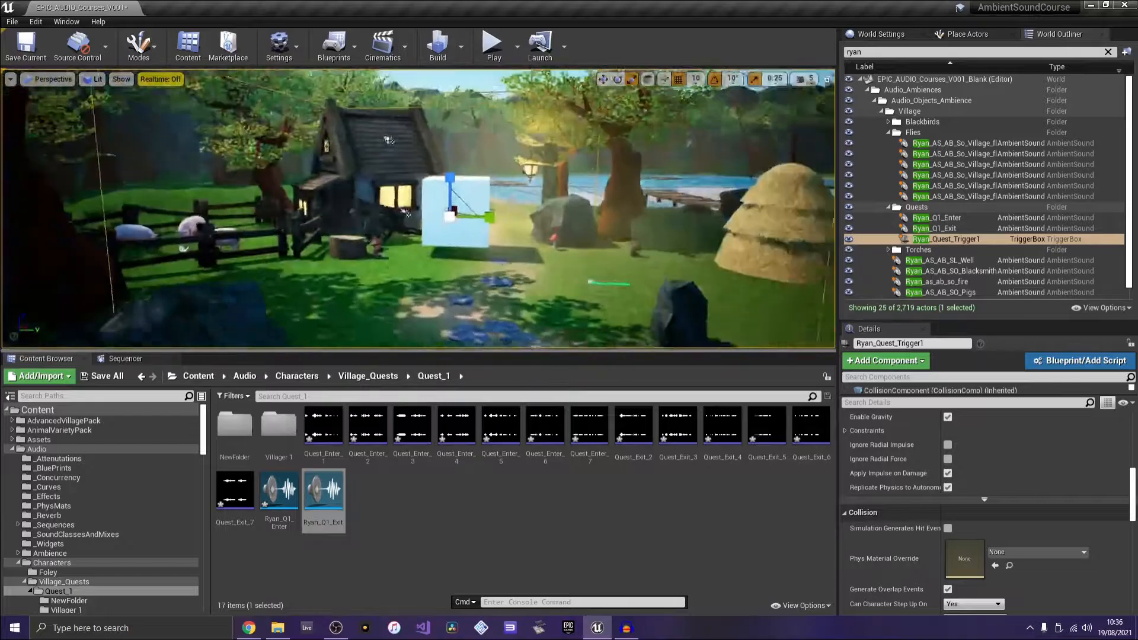
{"action": "key", "text": "s"}
{"action": "right_click_drag", "start_coordinate": [507, 290], "coordinate": [527, 271]}
{"action": "key", "text": "w"}
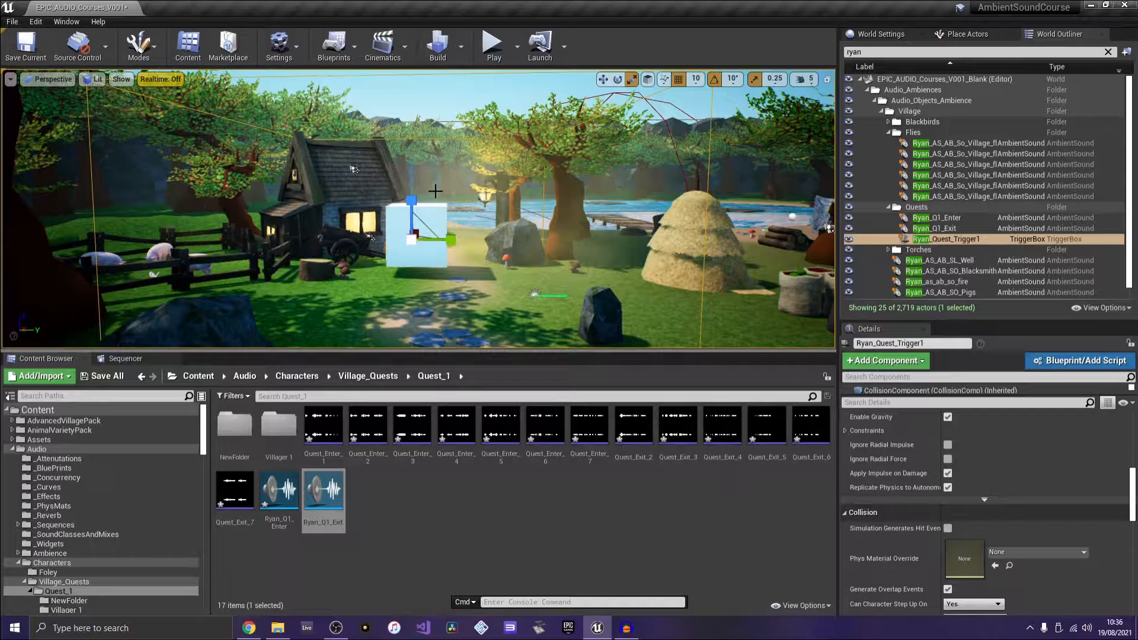
{"action": "left_click", "coordinate": [979, 239]}
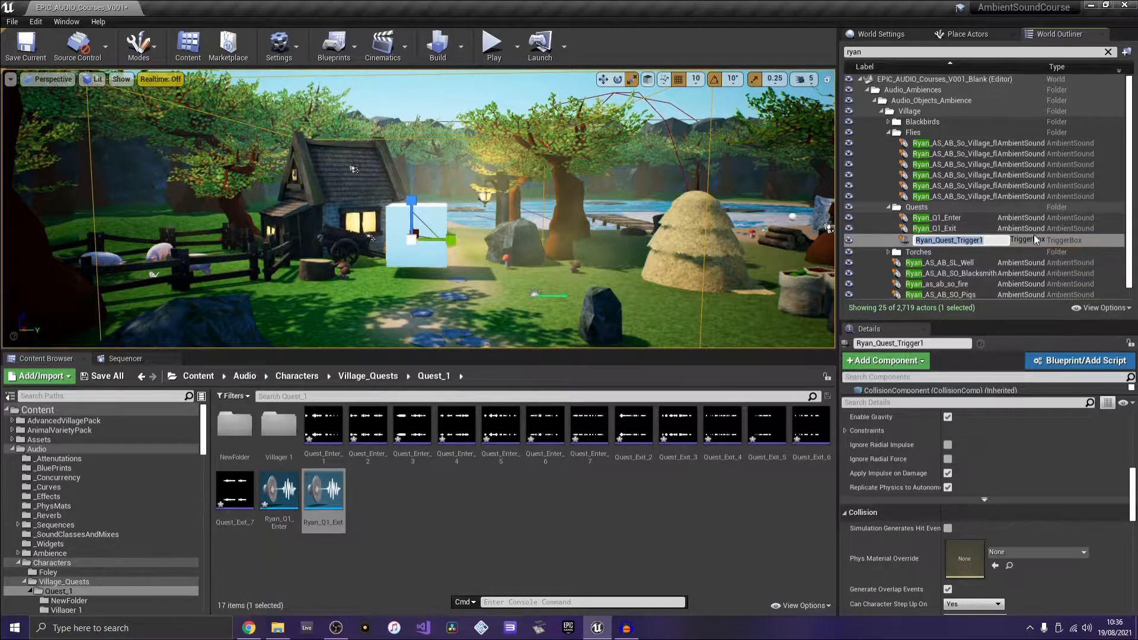
Open the Level Blueprint and examine the event graph built on the Ryan_Quest_Trigger1 overlap events.
{"action": "left_click", "coordinate": [353, 46]}
{"action": "left_click", "coordinate": [377, 134]}
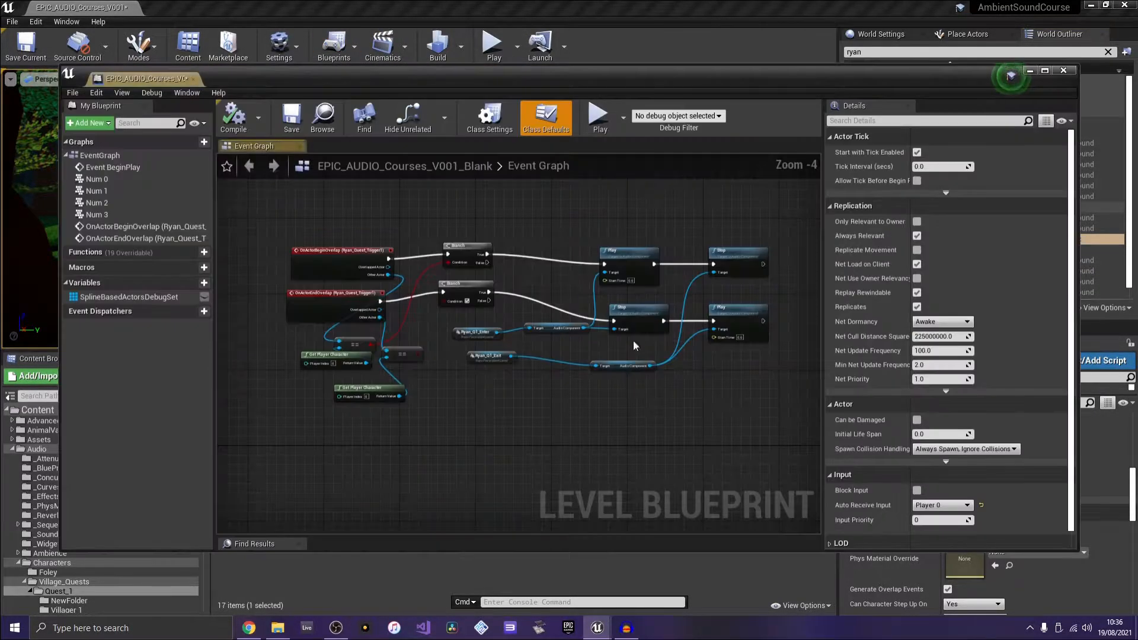
{"action": "right_click_drag", "start_coordinate": [489, 447], "coordinate": [522, 423]}
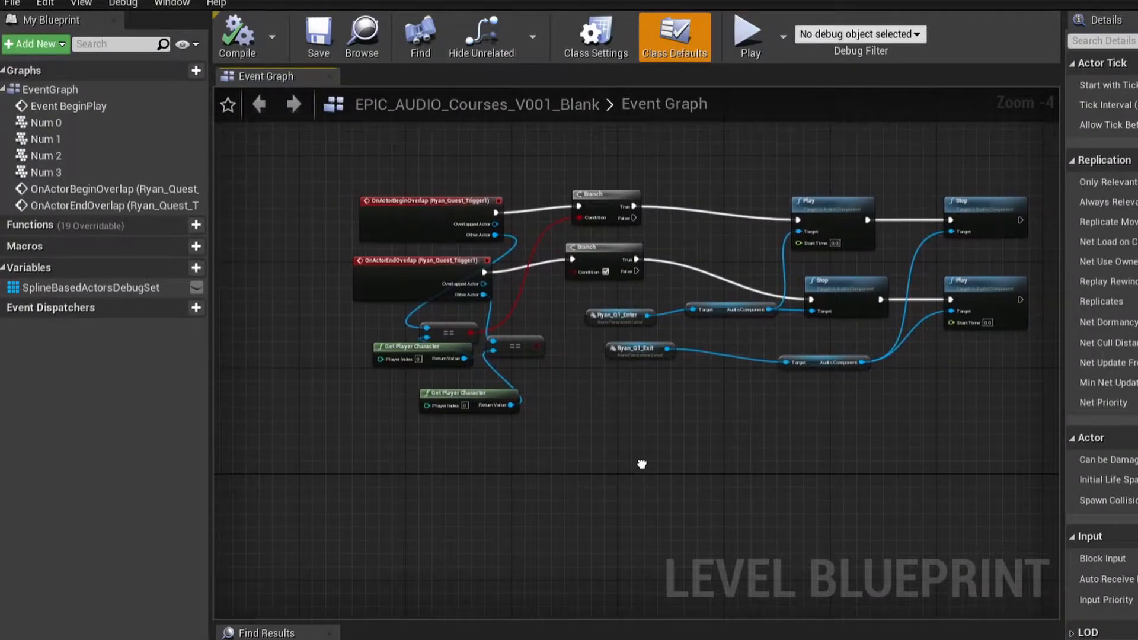
{"action": "right_click_drag", "start_coordinate": [642, 464], "coordinate": [648, 452]}
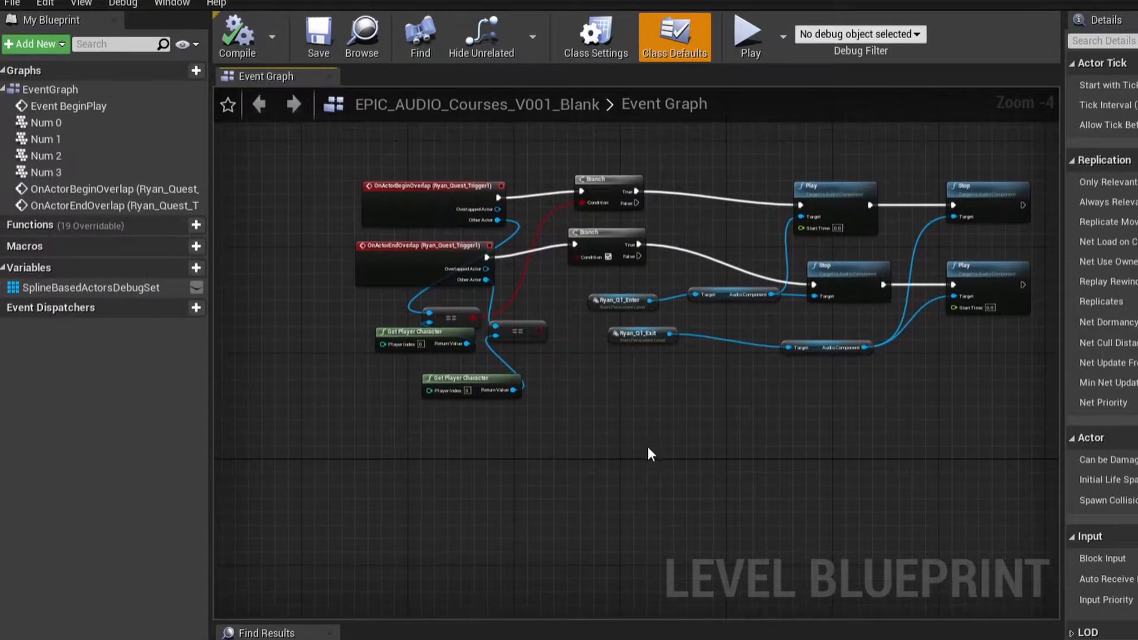
{"action": "scroll", "coordinate": [571, 415], "scroll_direction": "up", "scroll_amount": 3}
{"action": "scroll", "coordinate": [570, 415], "scroll_direction": "down", "scroll_amount": 2}
{"action": "right_click_drag", "start_coordinate": [570, 415], "coordinate": [604, 501]}
Move the upper Get Player Character node clear of the == node while reviewing the OnActorBeginOverlap event and its Branch.
{"action": "left_click", "coordinate": [483, 269]}
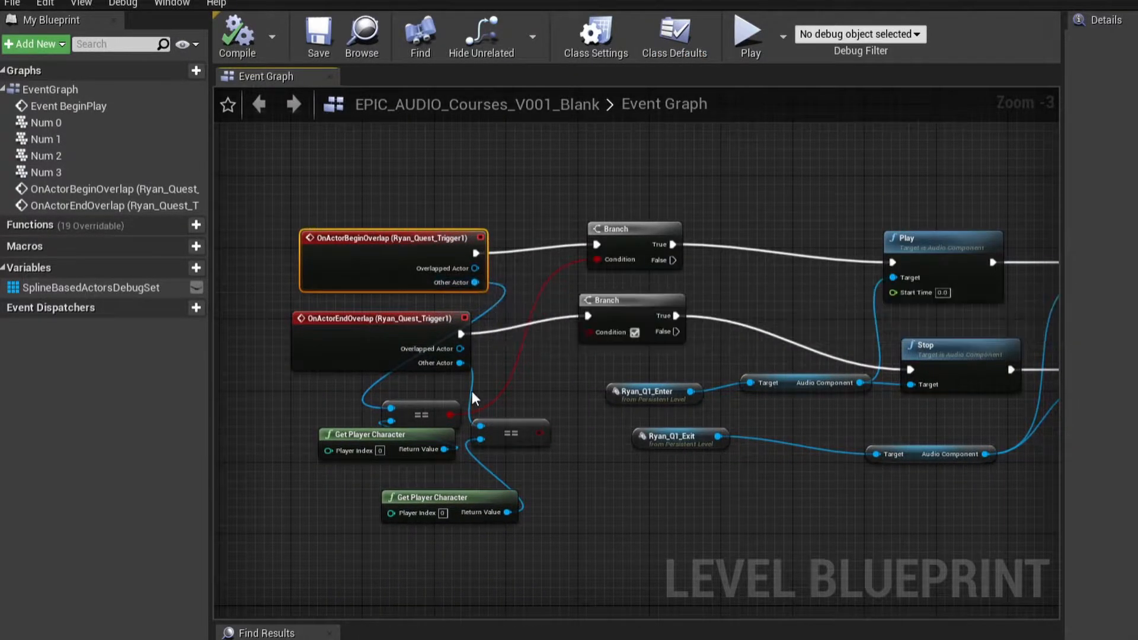
{"action": "left_click_drag", "start_coordinate": [445, 430], "coordinate": [372, 457]}
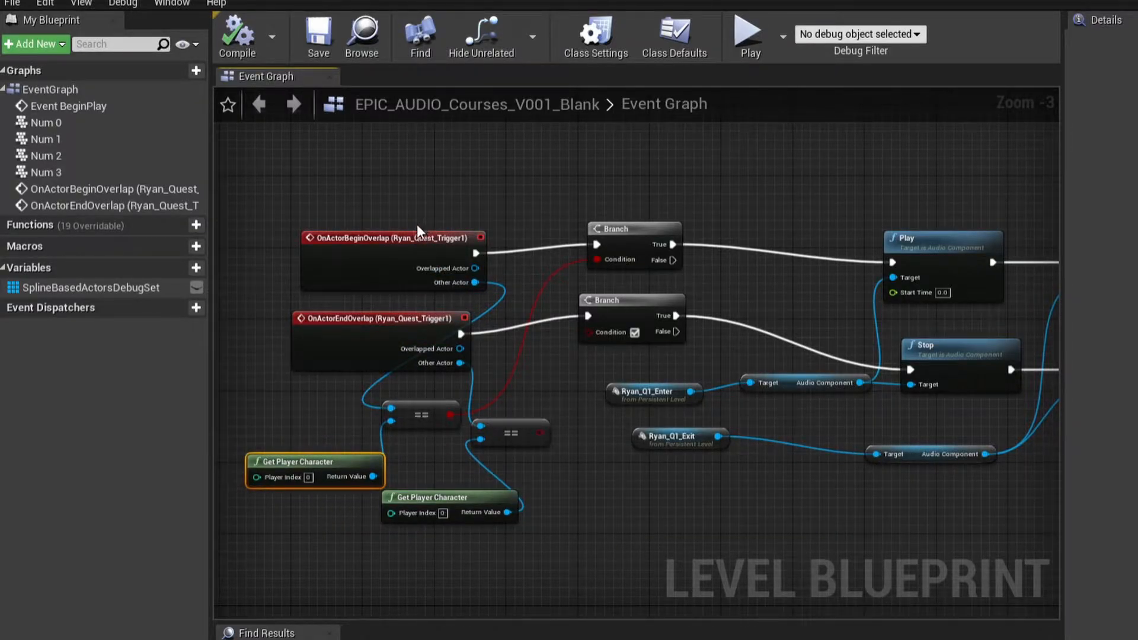
{"action": "left_click", "coordinate": [623, 227]}
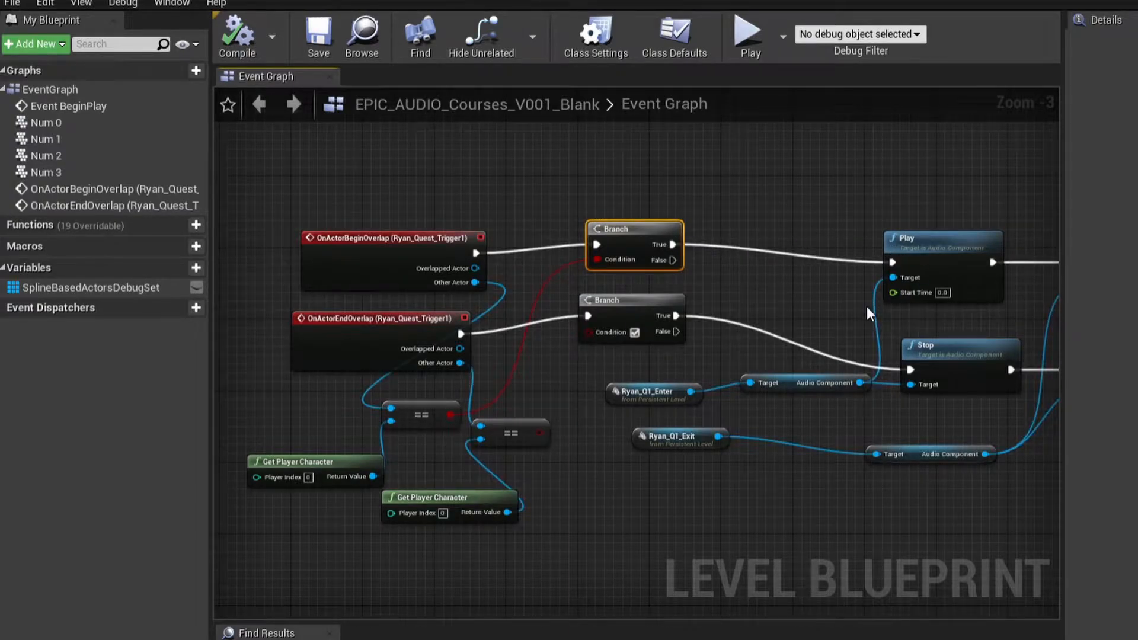
{"action": "right_click_drag", "start_coordinate": [867, 307], "coordinate": [696, 317]}
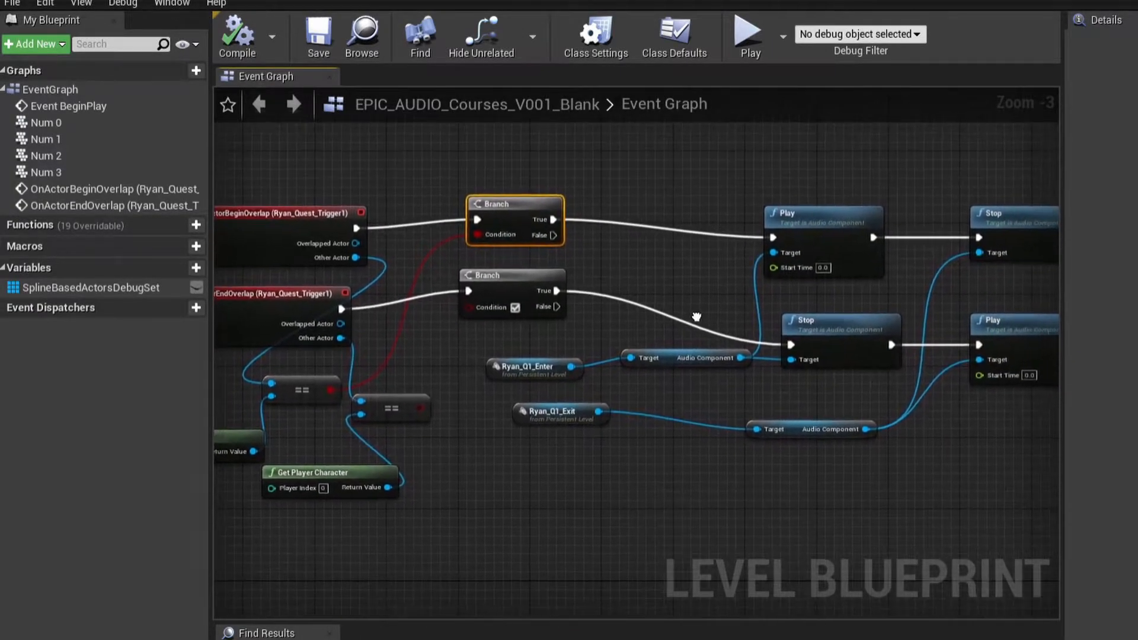
Look at the actions available from the Ryan_Q1_Enter reference and dismiss the list without adding a node.
{"action": "left_click", "coordinate": [543, 363]}
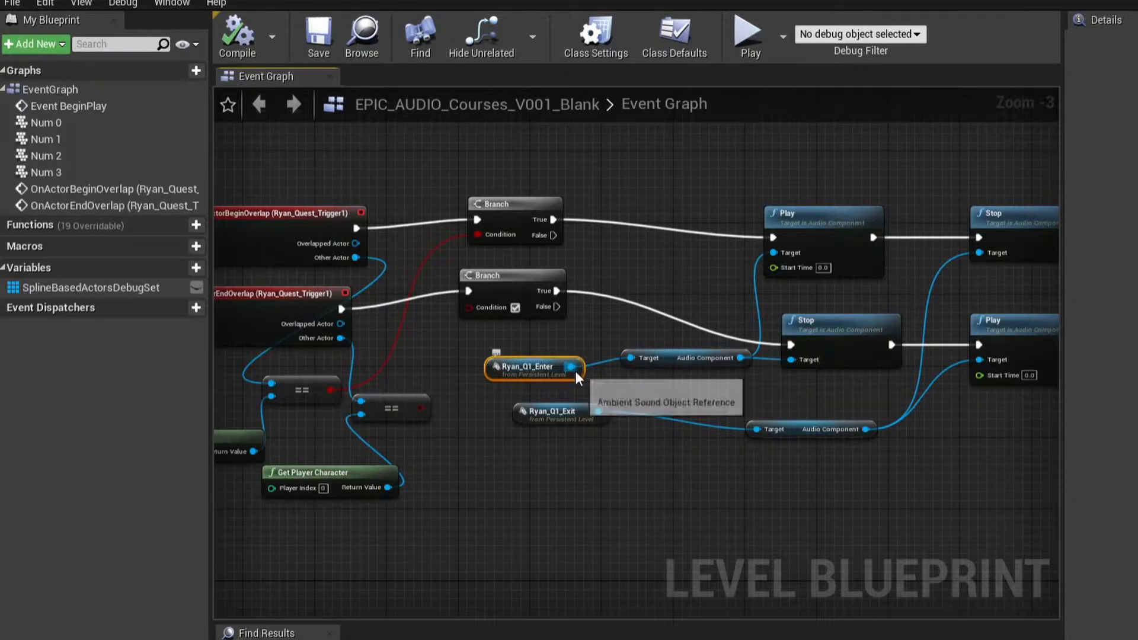
{"action": "left_click_drag", "start_coordinate": [573, 366], "coordinate": [757, 172]}
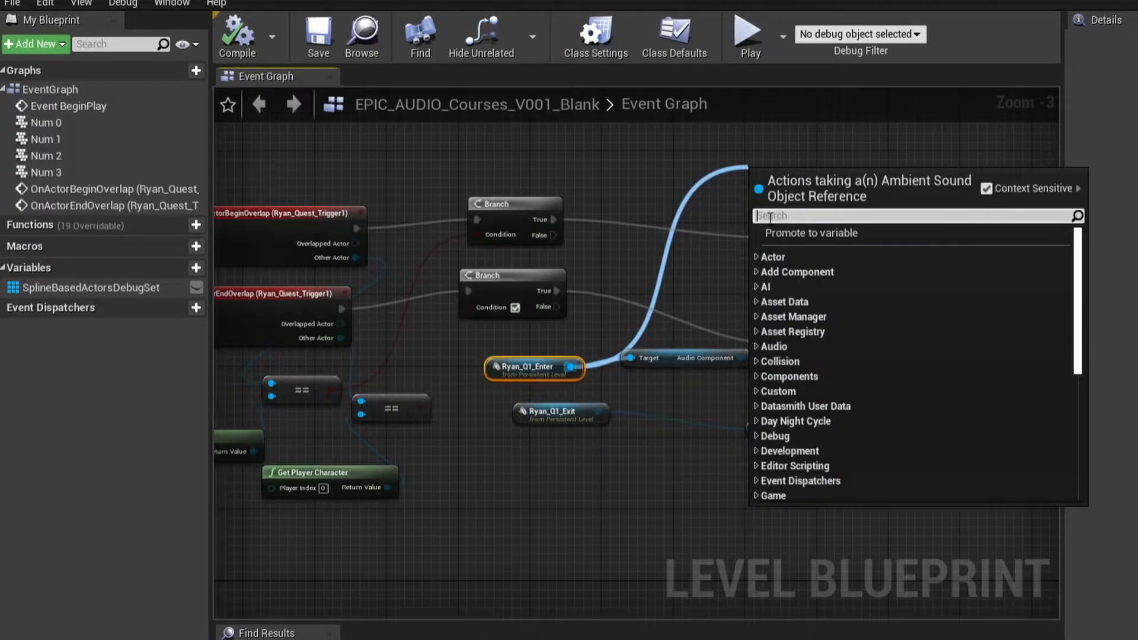
{"action": "left_click", "coordinate": [752, 128]}
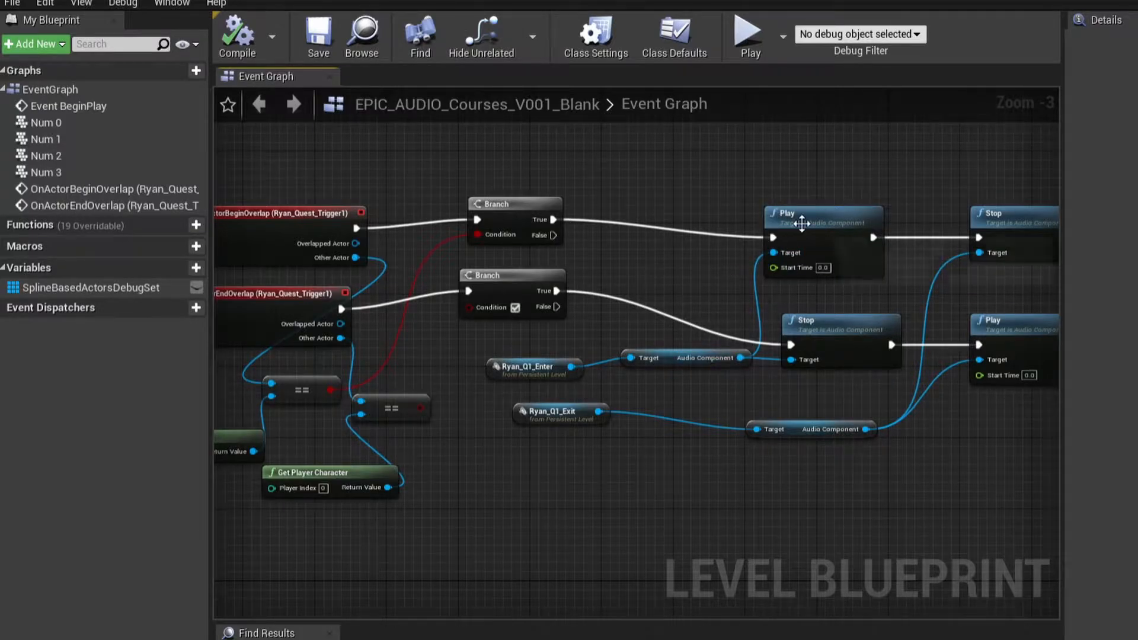
Trace the OnActorBeginOverlap chain through its Play and Stop nodes and the Ryan_Q1_Exit reference.
{"action": "left_click", "coordinate": [320, 214]}
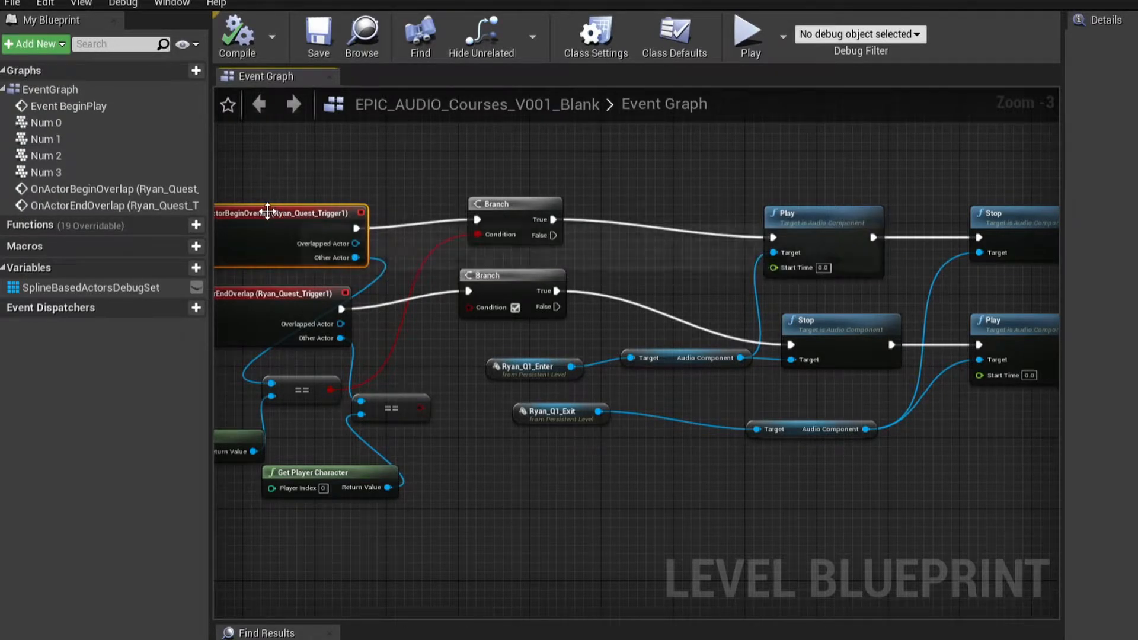
{"action": "left_click", "coordinate": [797, 221]}
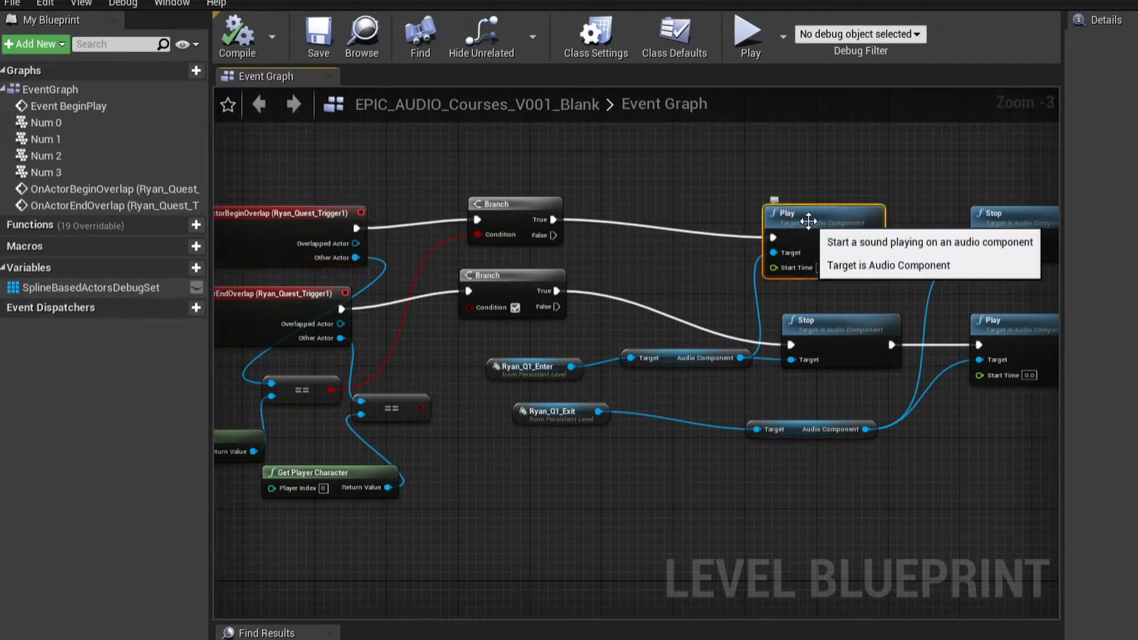
{"action": "right_click_drag", "start_coordinate": [782, 382], "coordinate": [707, 374]}
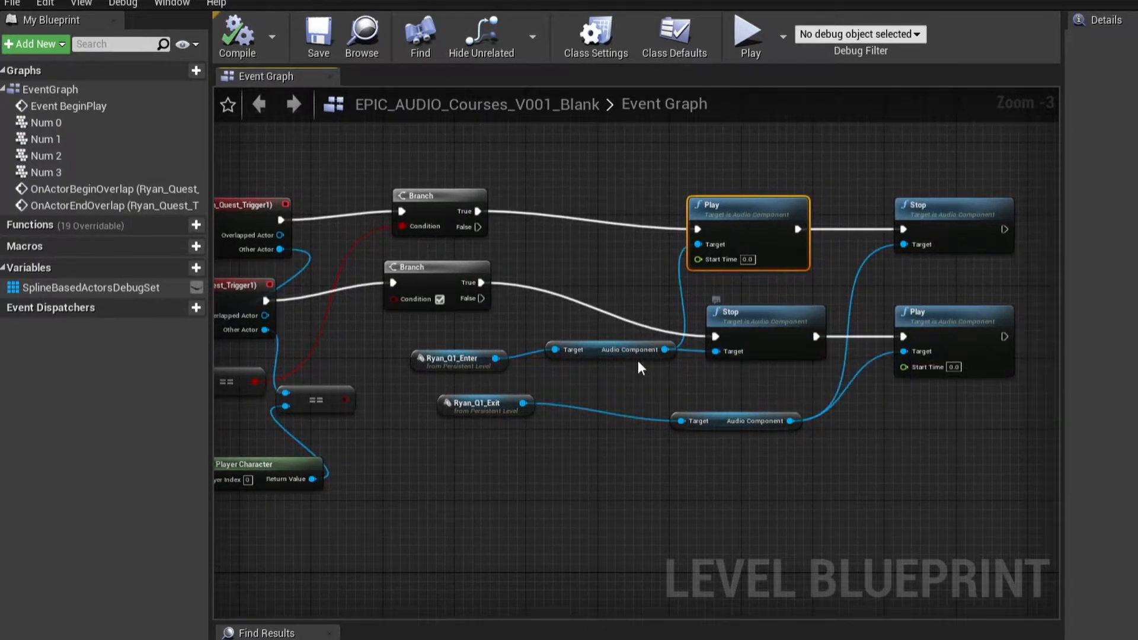
{"action": "left_click", "coordinate": [924, 238]}
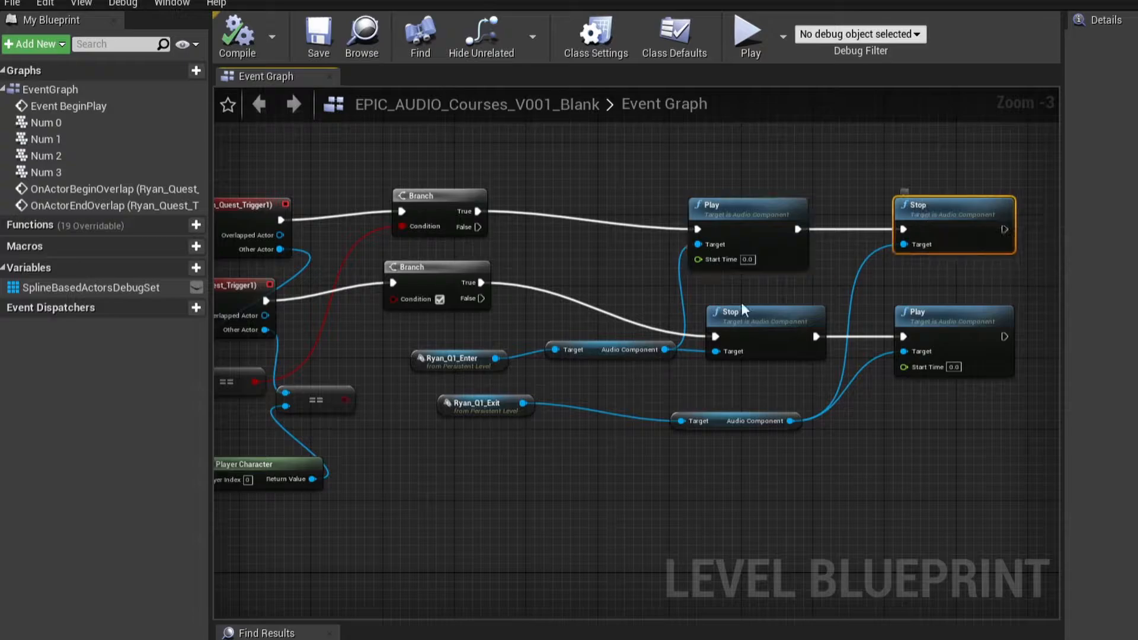
{"action": "left_click", "coordinate": [495, 403]}
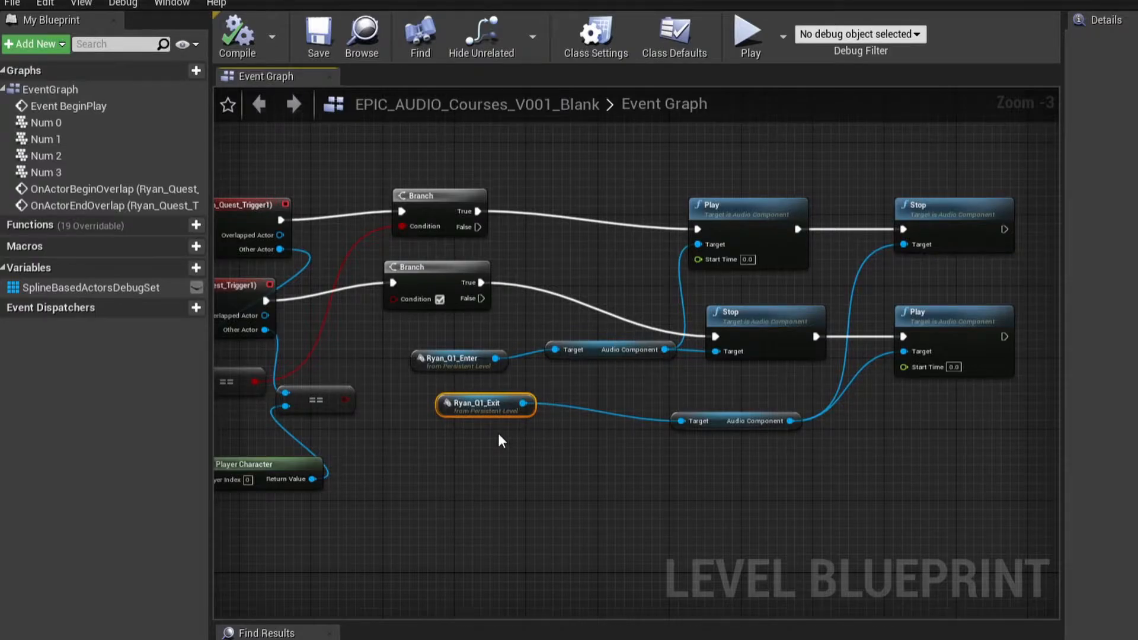
{"action": "left_click", "coordinate": [918, 206]}
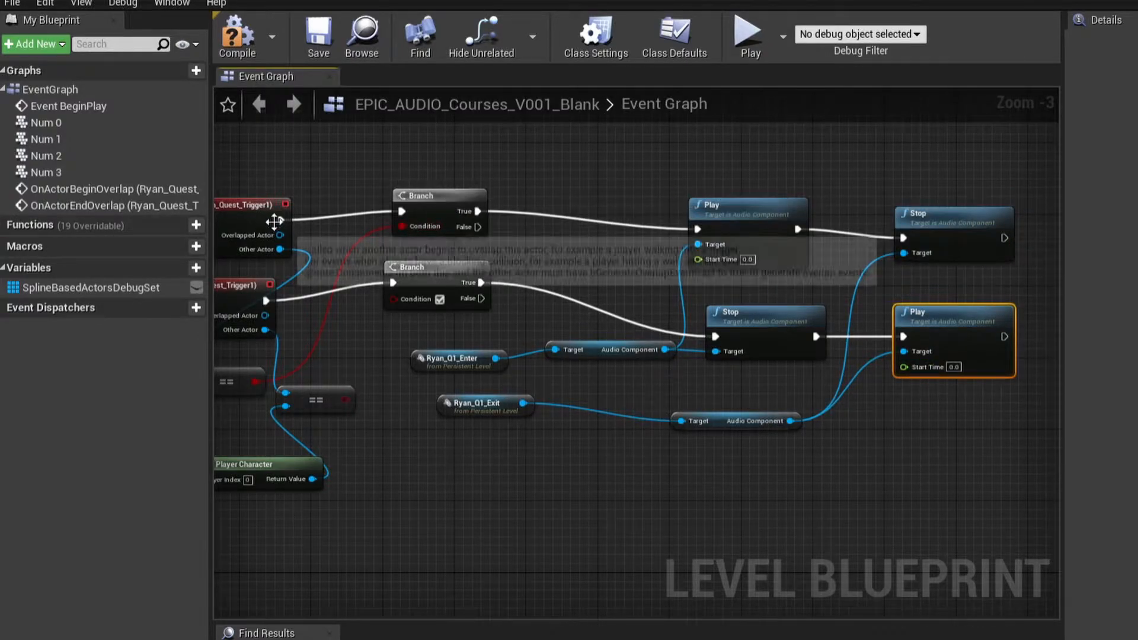
Review the begin-overlap flow again from its Branch node through to the Play and Stop nodes.
{"action": "right_click_drag", "start_coordinate": [299, 189], "coordinate": [401, 191]}
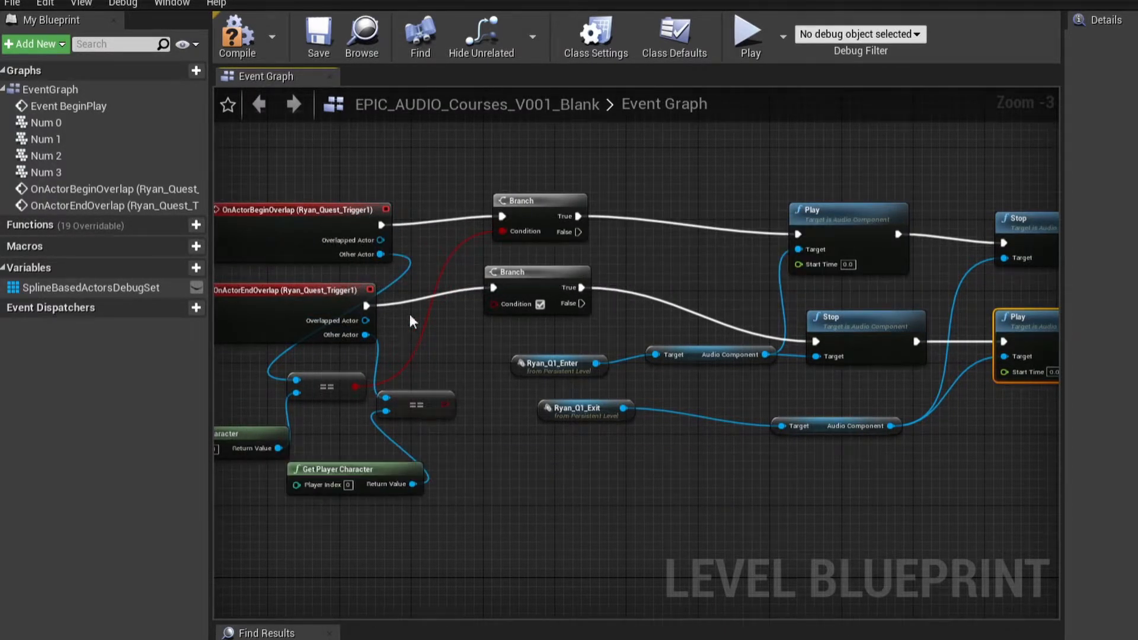
{"action": "left_click", "coordinate": [522, 201]}
{"action": "right_click_drag", "start_coordinate": [717, 212], "coordinate": [479, 243]}
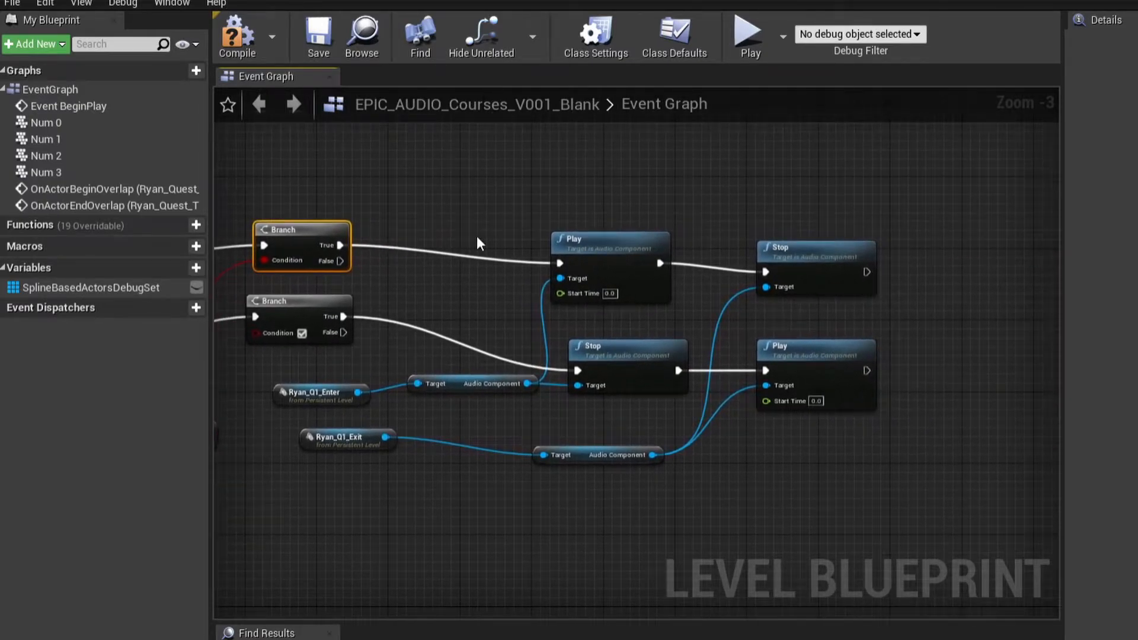
{"action": "left_click", "coordinate": [596, 240]}
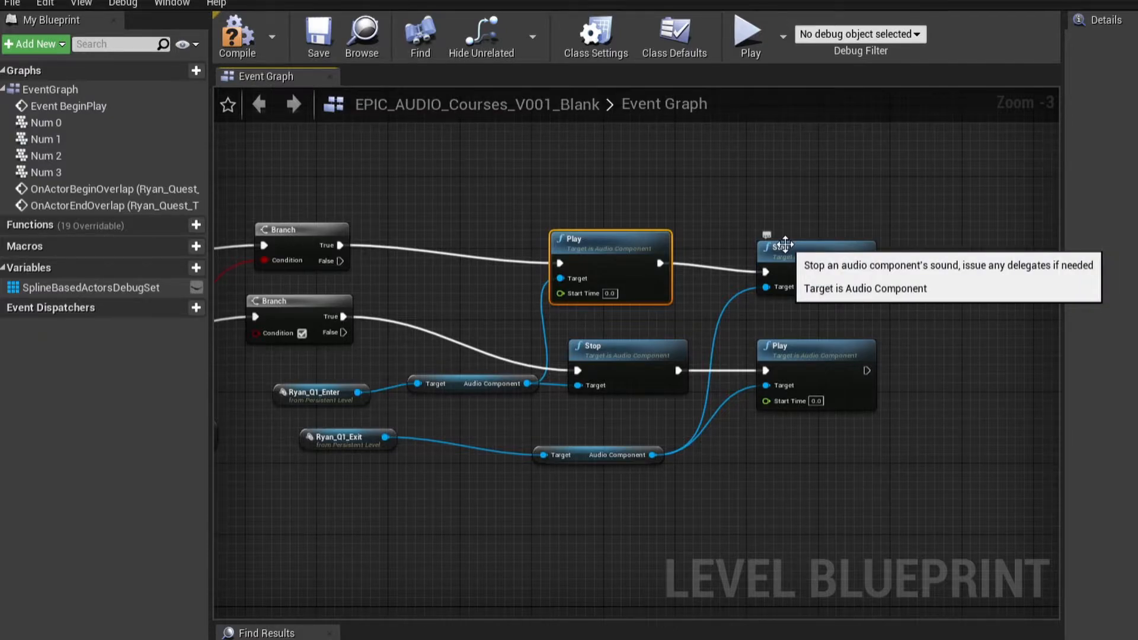
Trace the OnActorEndOverlap chain through Branch to the Stop node for Ryan_Q1_Enter and the Play node for Ryan_Q1_Exit.
{"action": "right_click_drag", "start_coordinate": [282, 326], "coordinate": [530, 327]}
{"action": "right_click_drag", "start_coordinate": [282, 326], "coordinate": [297, 333]}
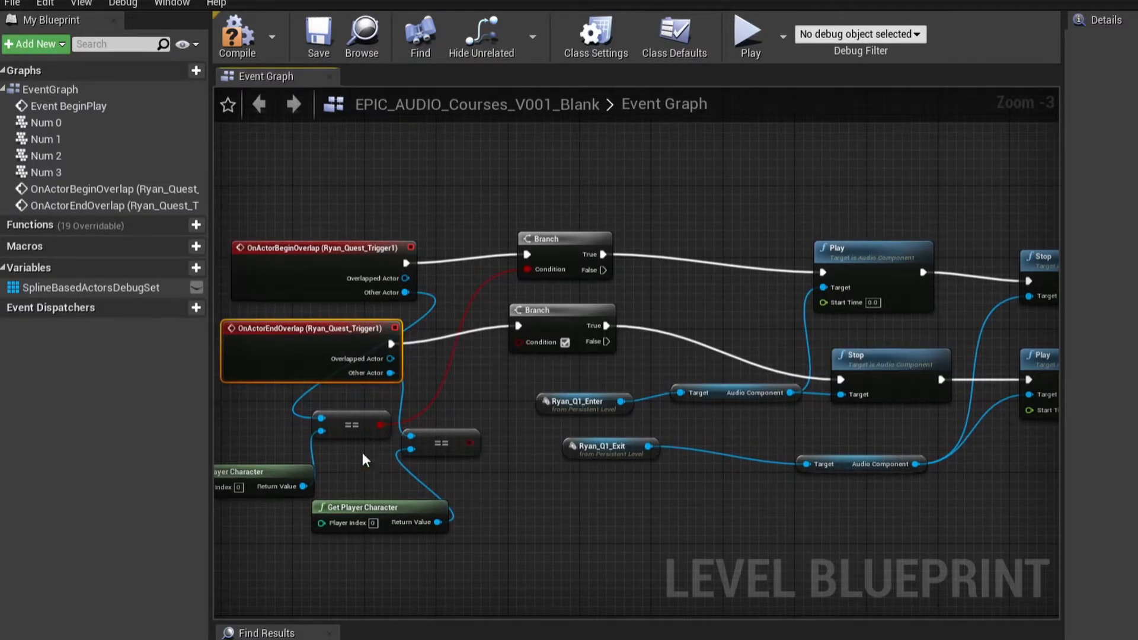
{"action": "right_click_drag", "start_coordinate": [880, 343], "coordinate": [611, 409]}
{"action": "left_click", "coordinate": [602, 462]}
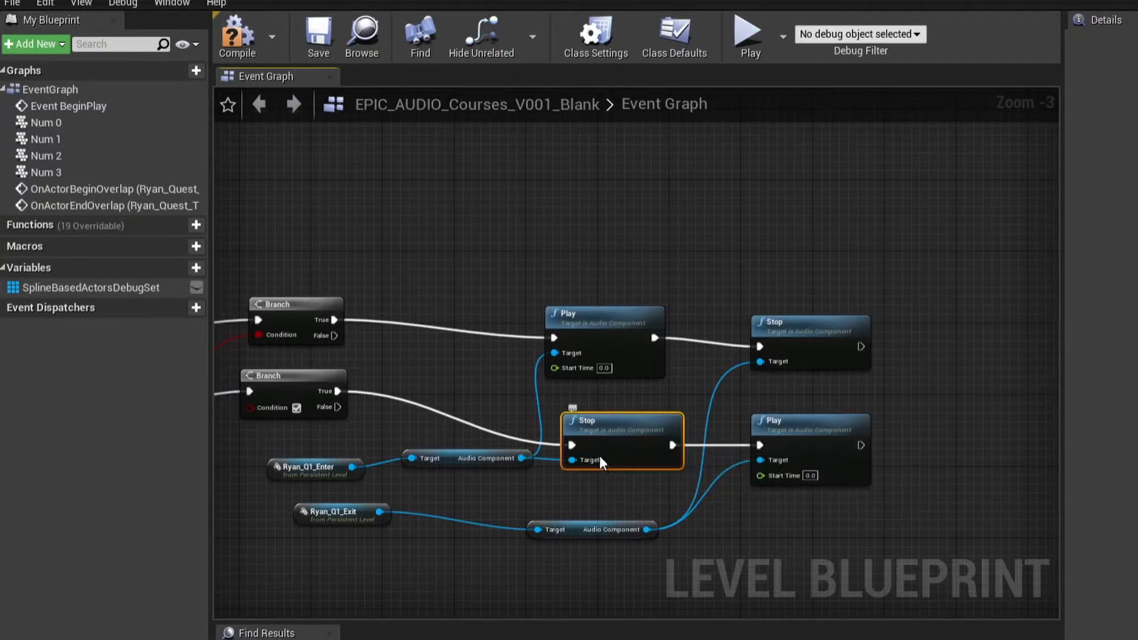
{"action": "left_click", "coordinate": [329, 471]}
{"action": "right_click_drag", "start_coordinate": [663, 451], "coordinate": [643, 444]}
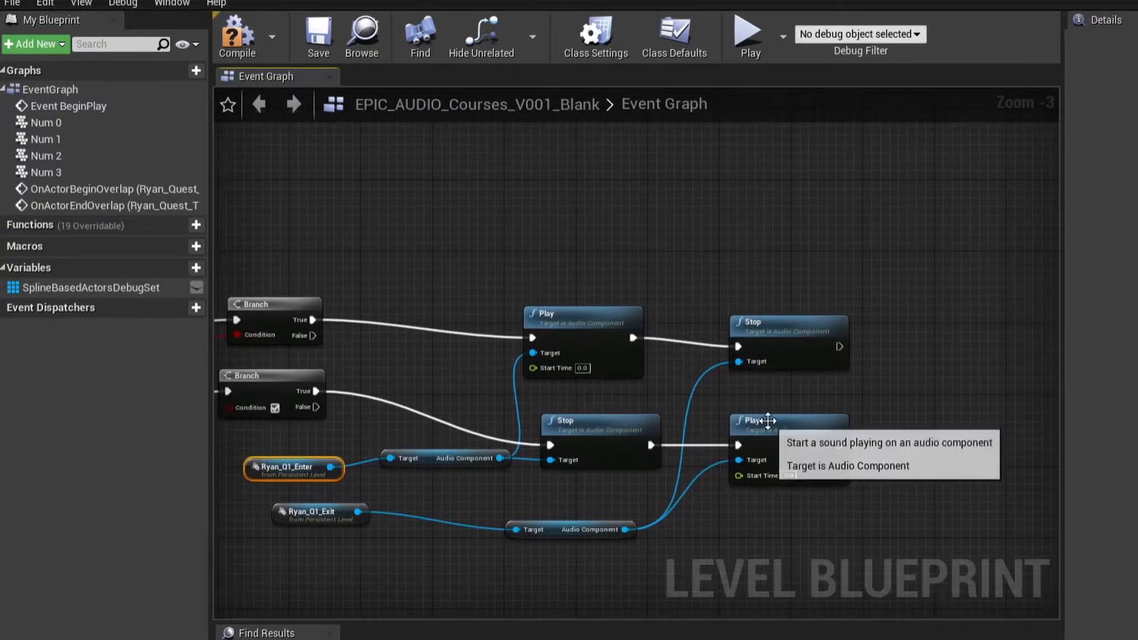
{"action": "left_click", "coordinate": [782, 463]}
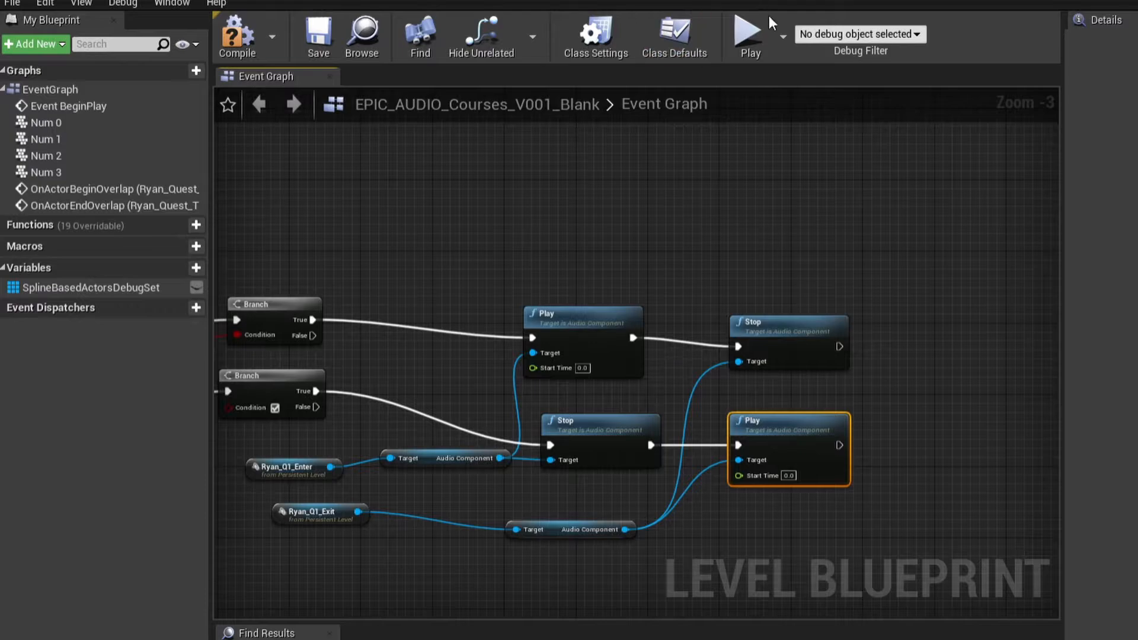
Save the Level Blueprint and play-test the level by walking up to the blue quest cube and back out of its trigger area.
{"action": "key", "text": "ctrl+s"}
{"action": "left_click", "coordinate": [712, 38]}
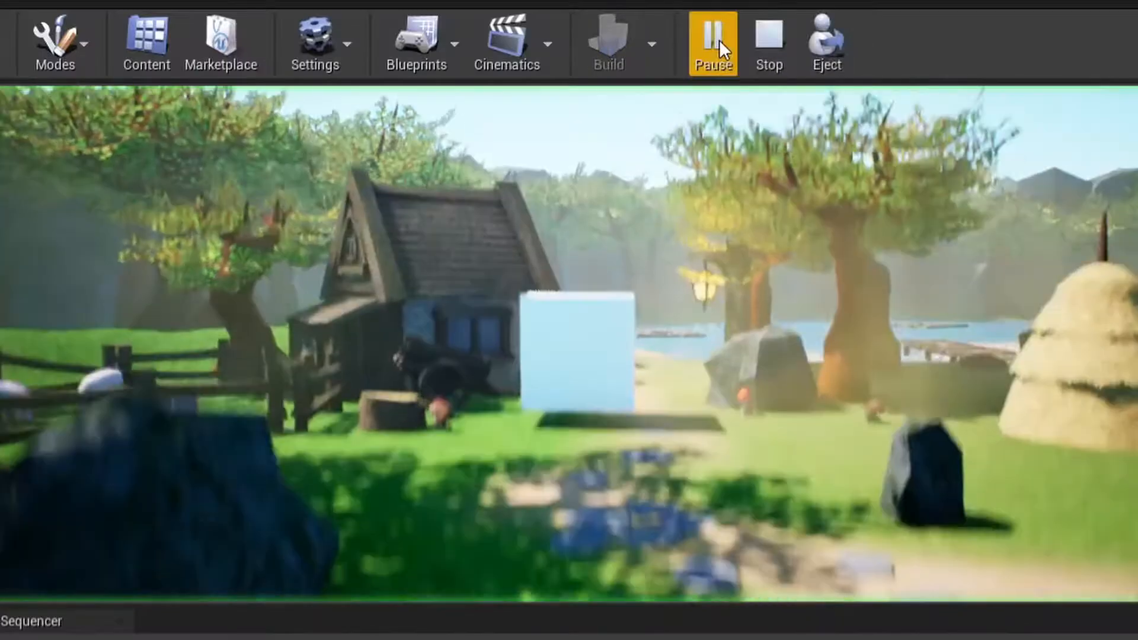
{"action": "key", "text": "w"}
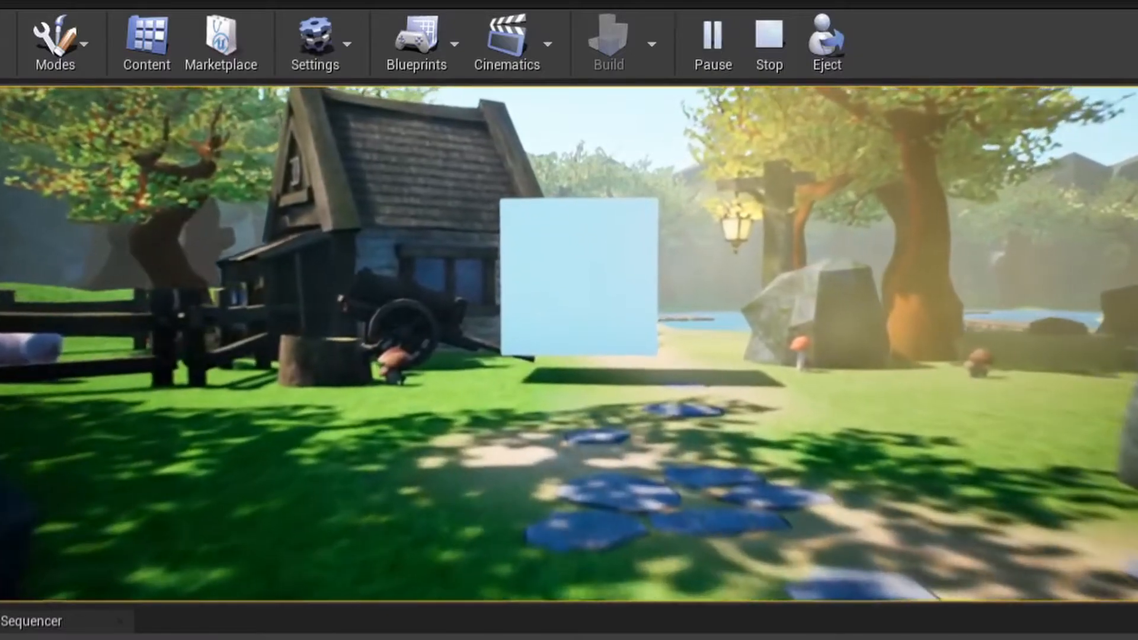
{"action": "key", "text": "w"}
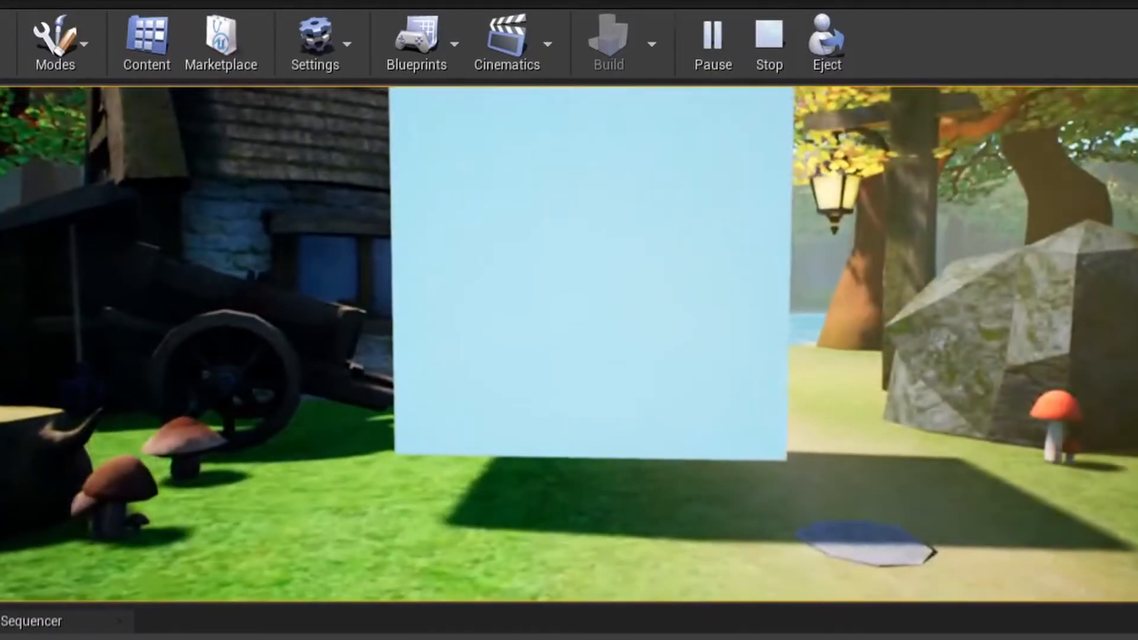
{"action": "key", "text": "s"}
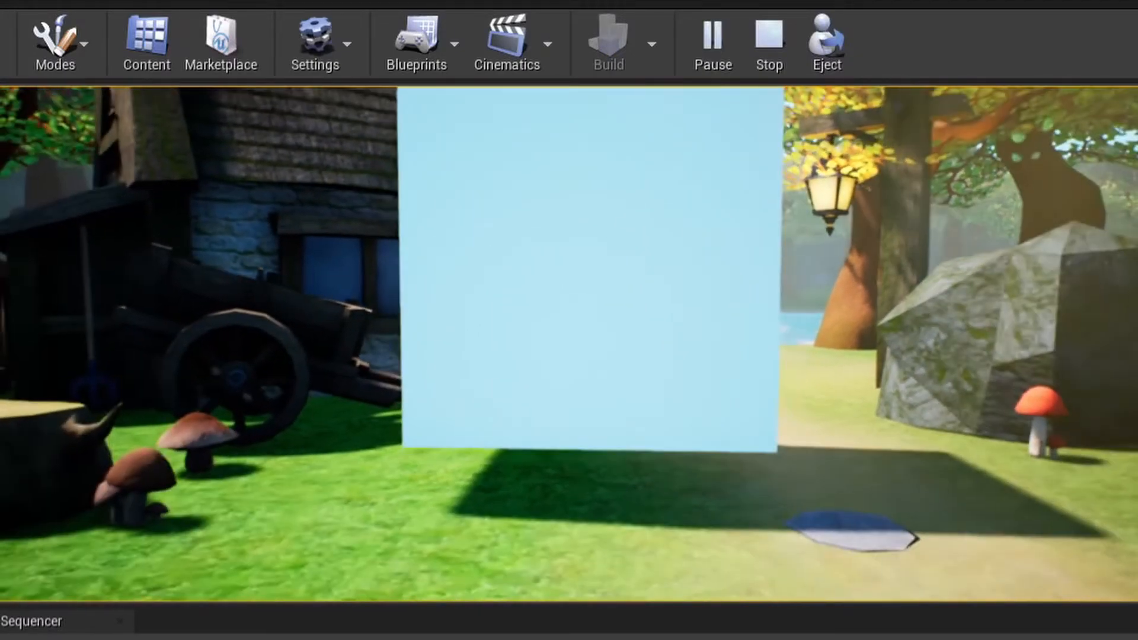
{"action": "key", "text": "s"}
{"action": "key", "text": "s"}
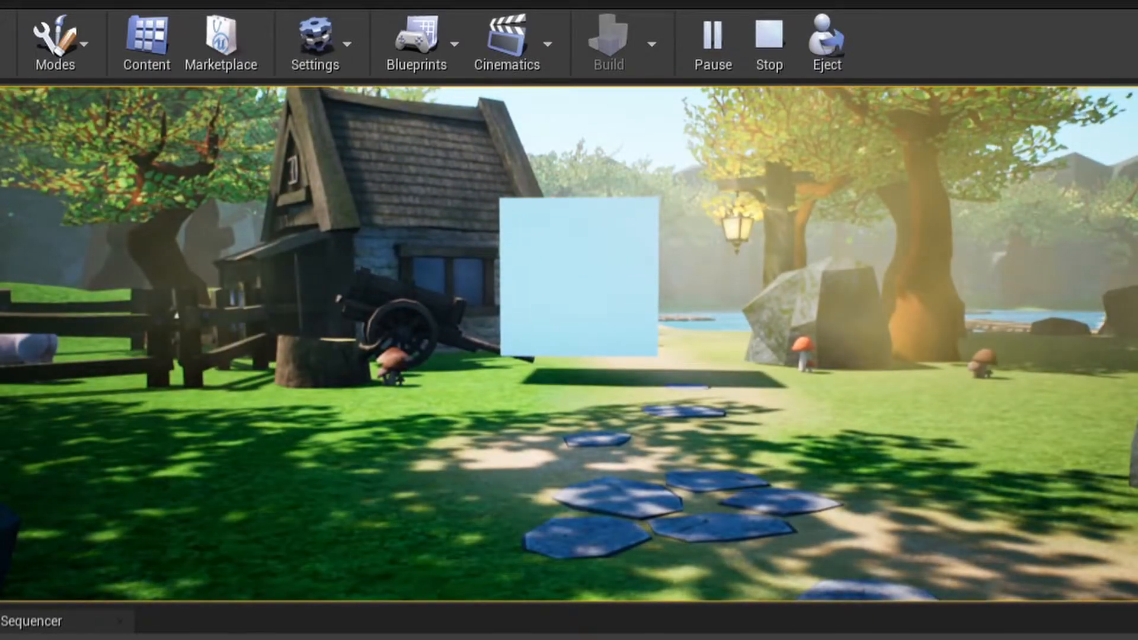
Cross the trigger boundary repeatedly in both directions to test the enter and exit dialogue, and end the play session.
{"action": "key", "text": "w"}
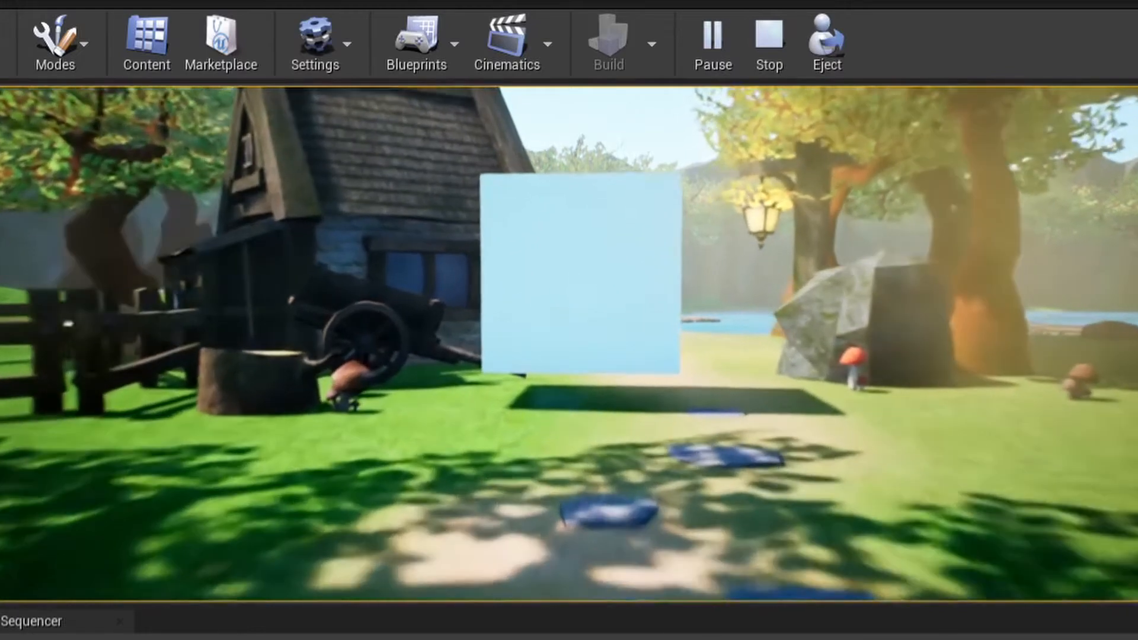
{"action": "key", "text": "s"}
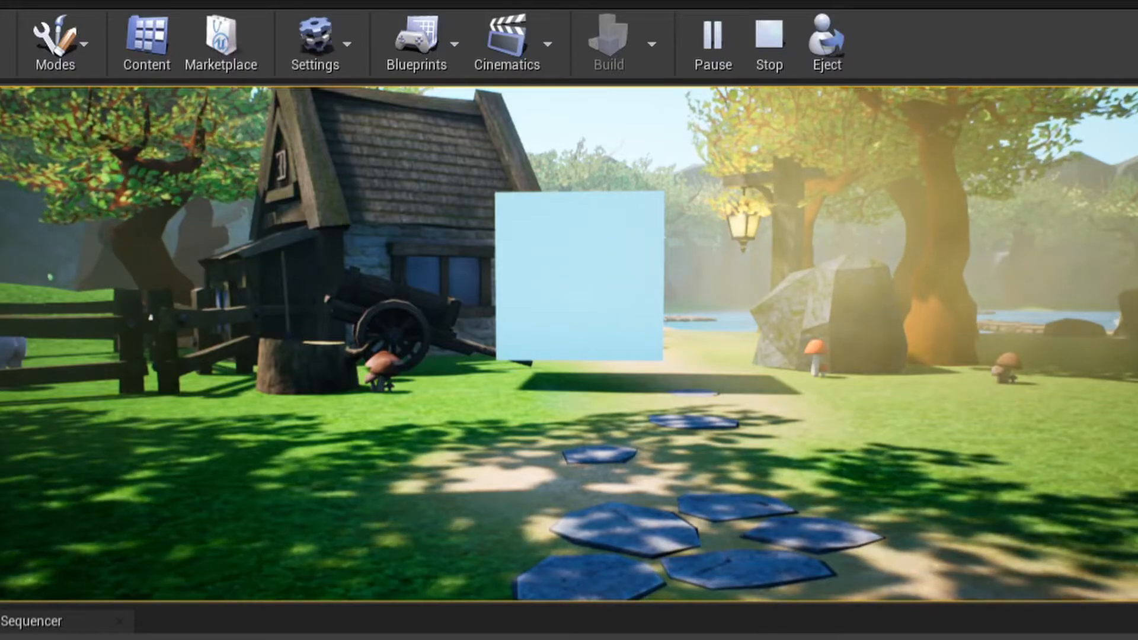
{"action": "key", "text": "w"}
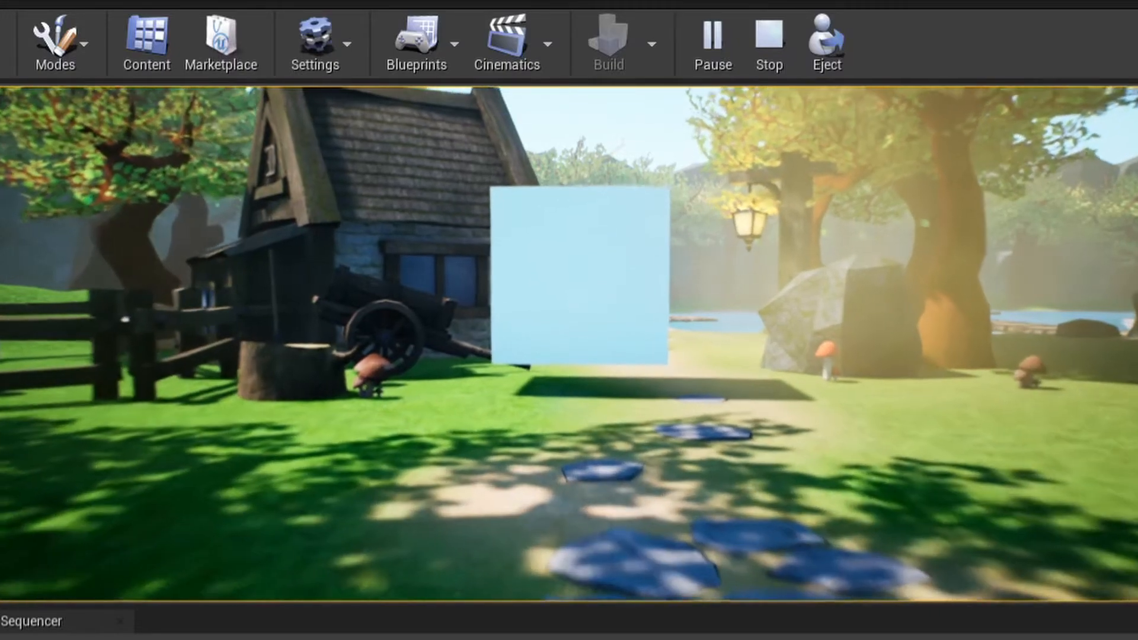
{"action": "key", "text": "s"}
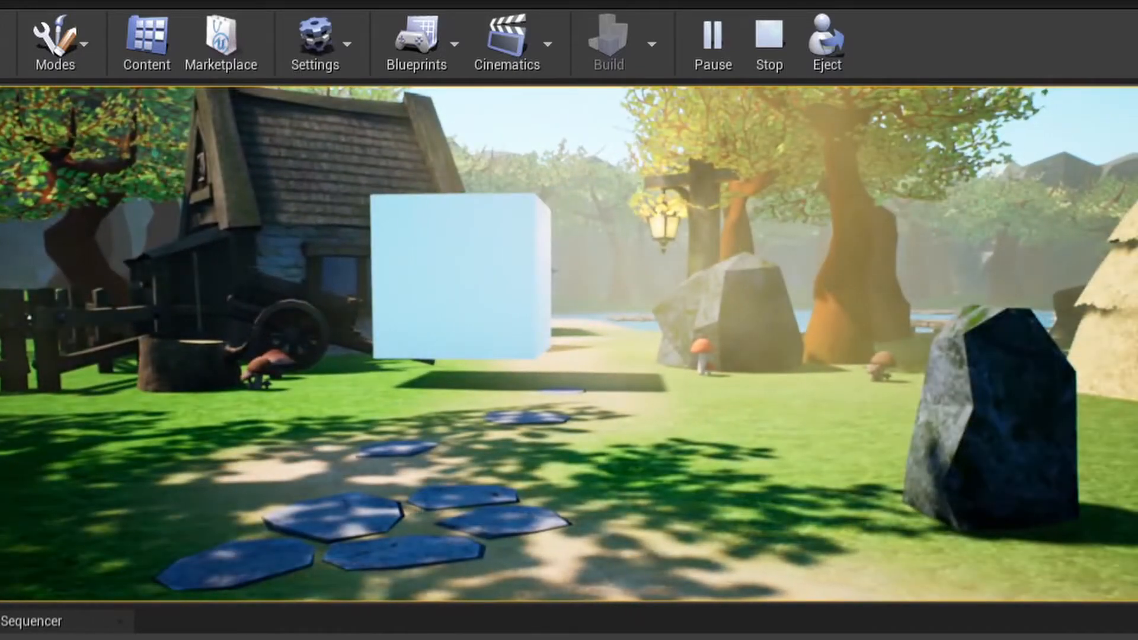
{"action": "left_click", "coordinate": [771, 33]}
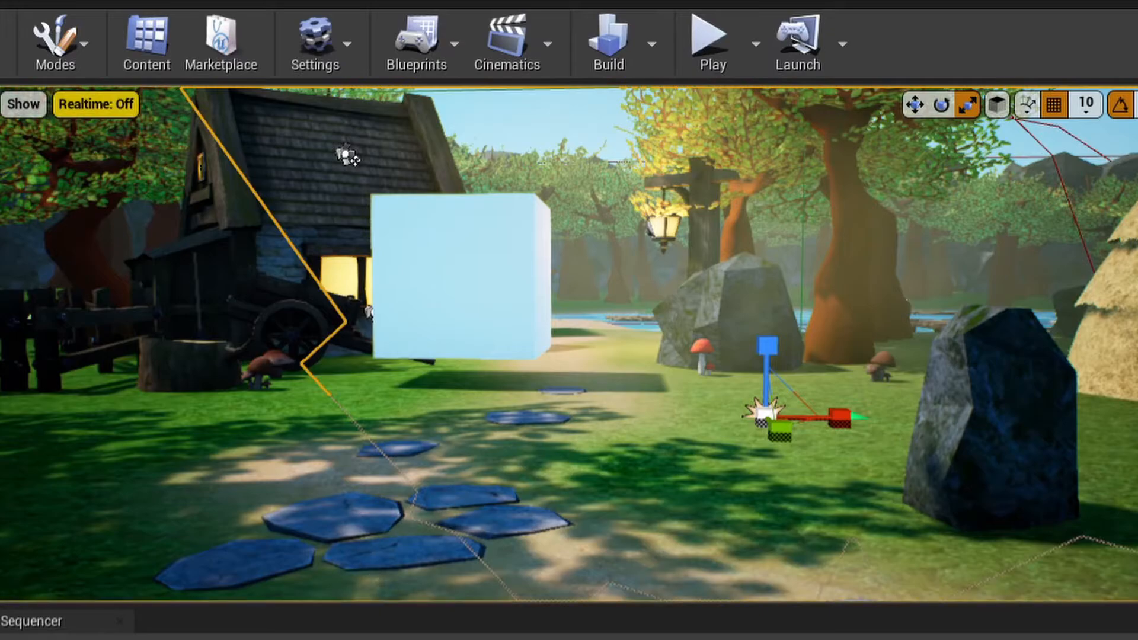
Examine the quest cube, its trigger box and the surrounding village area from several angles in the level.
{"action": "right_click_drag", "start_coordinate": [569, 343], "coordinate": [350, 240]}
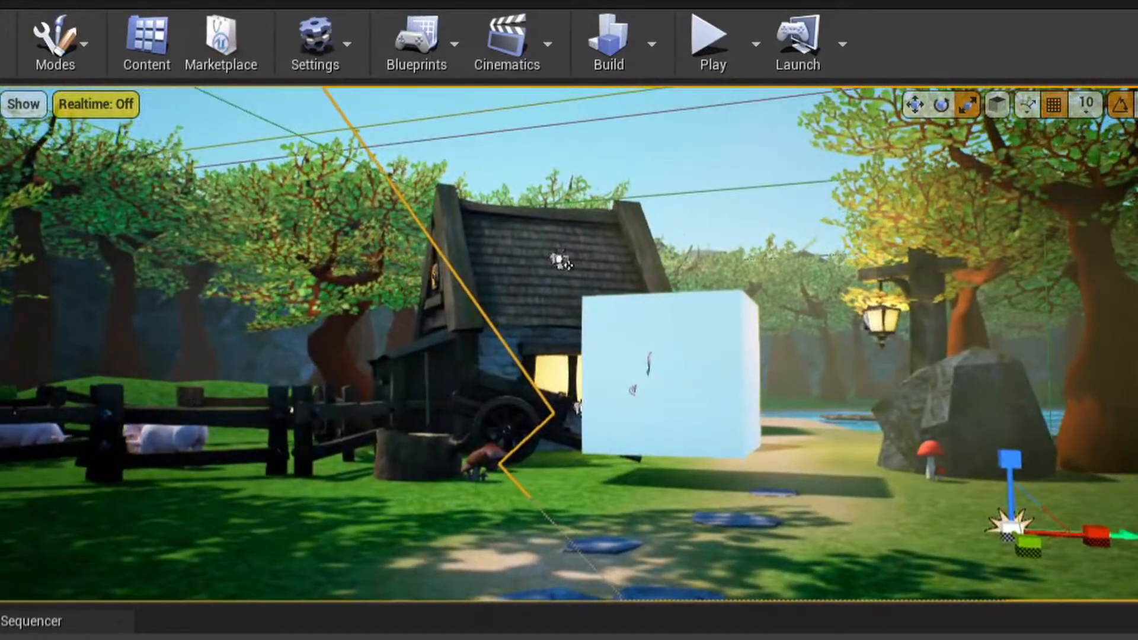
{"action": "right_click_drag", "start_coordinate": [610, 462], "coordinate": [973, 623]}
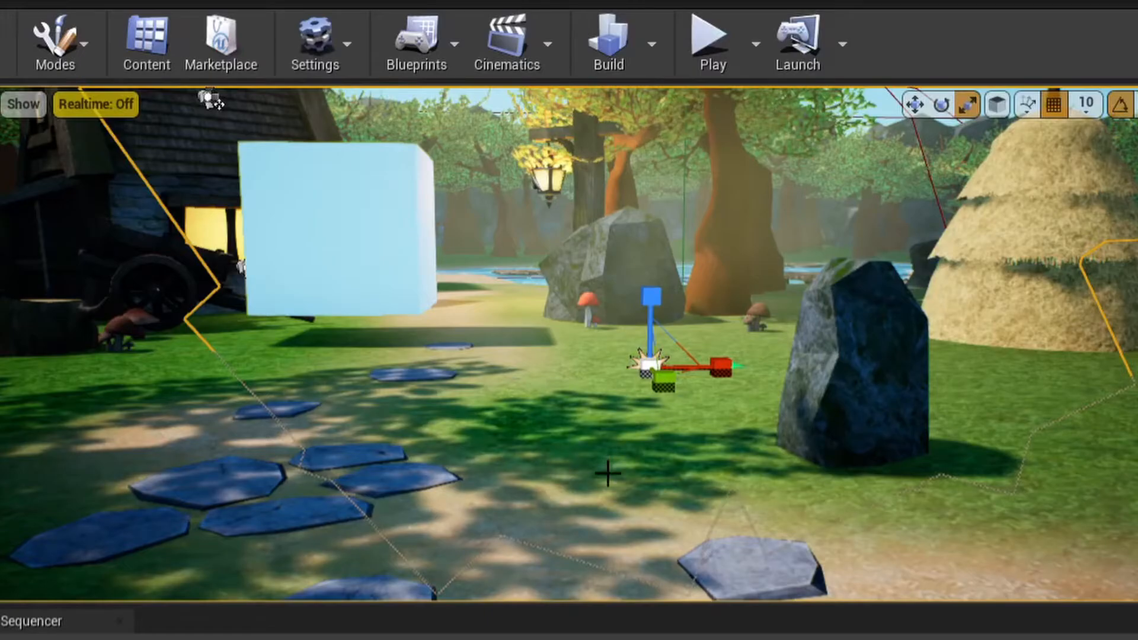
{"action": "right_click_drag", "start_coordinate": [603, 494], "coordinate": [534, 356]}
{"action": "key", "text": "w"}
{"action": "key", "text": "s"}
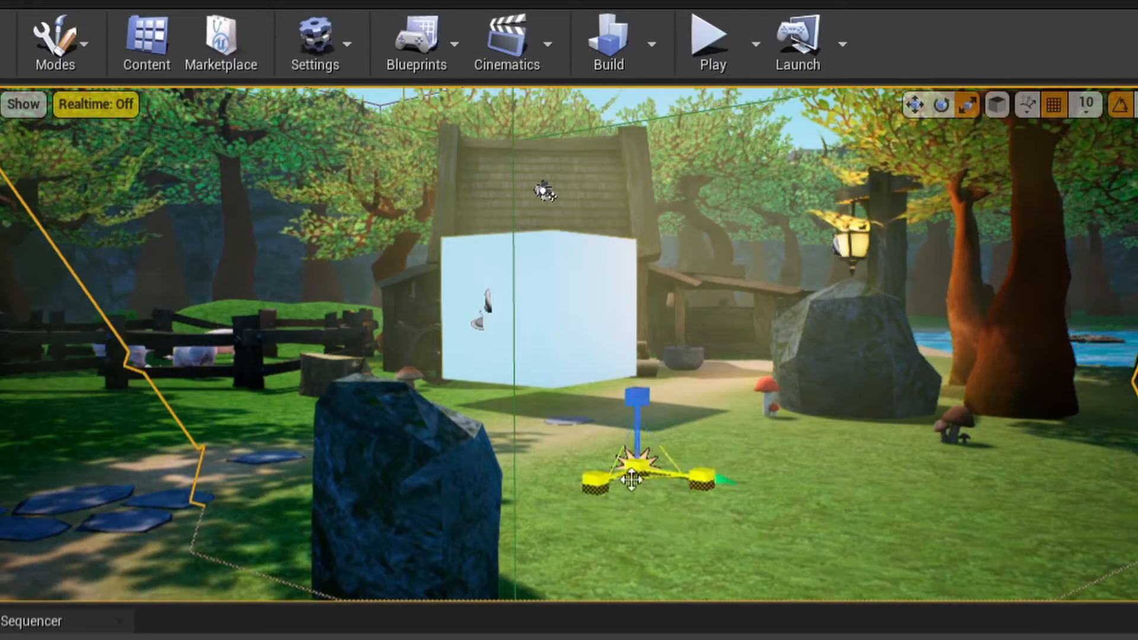
{"action": "right_click_drag", "start_coordinate": [886, 400], "coordinate": [1061, 376]}
{"action": "key", "text": "w"}
{"action": "key", "text": "w"}
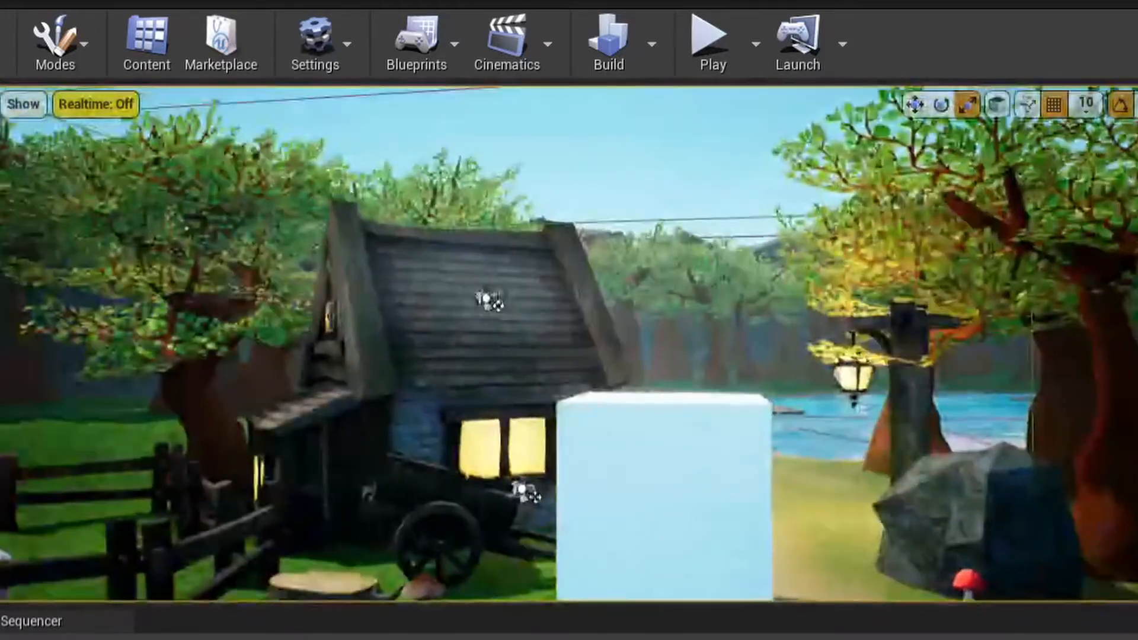
{"action": "scroll", "coordinate": [483, 299], "scroll_direction": "down", "scroll_amount": 3}
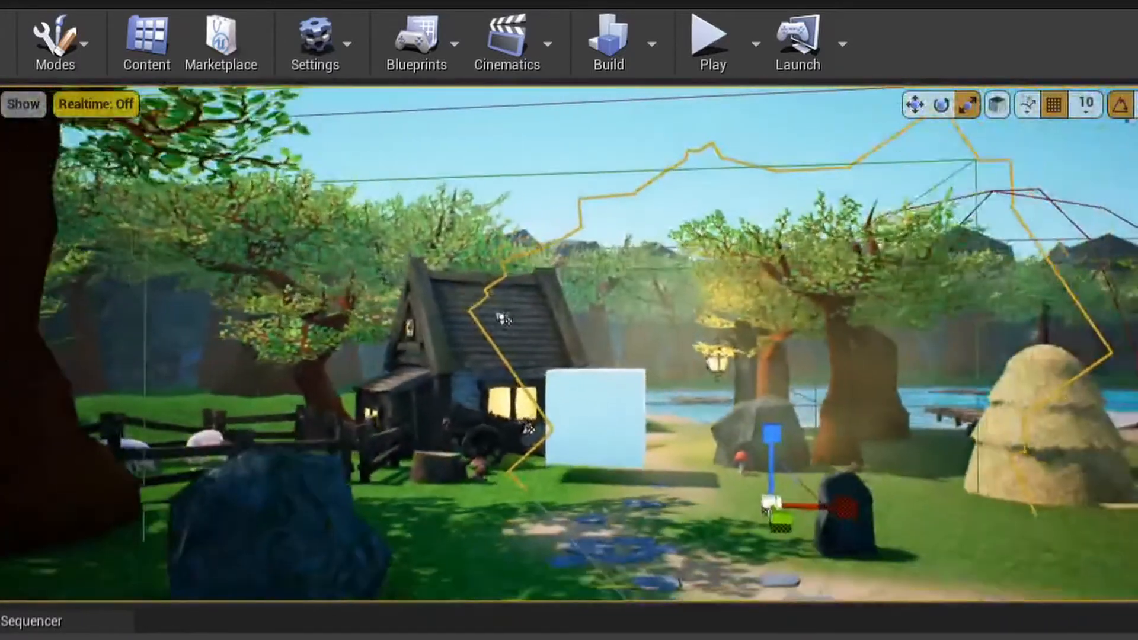
{"action": "key", "text": "w"}
{"action": "right_click_drag", "start_coordinate": [569, 344], "coordinate": [599, 341]}
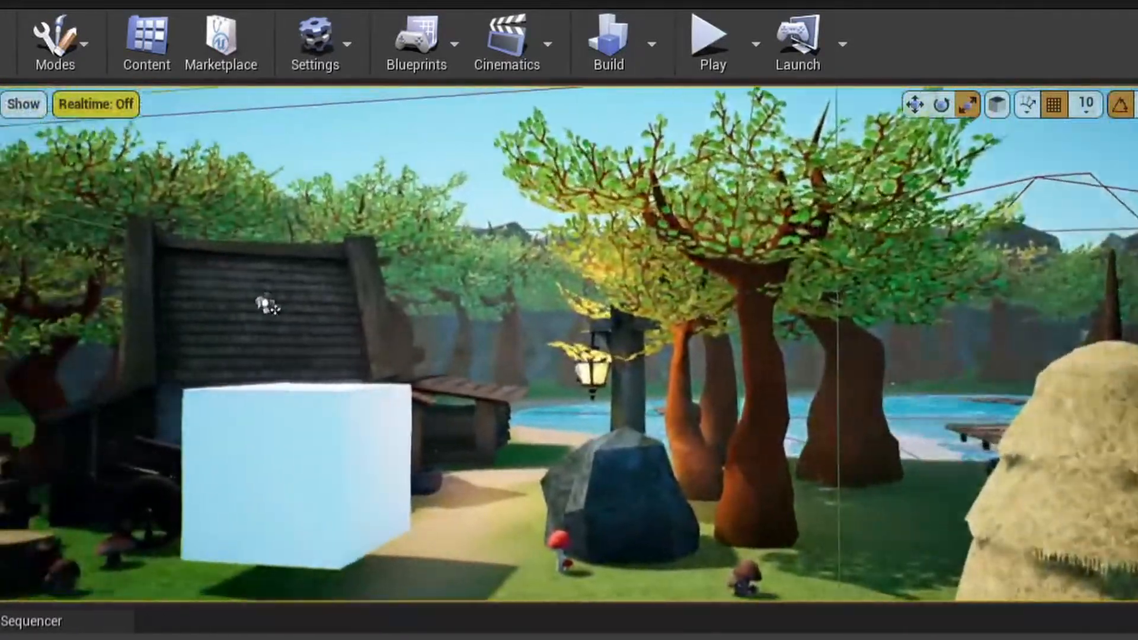
{"action": "right_click_drag", "start_coordinate": [996, 354], "coordinate": [946, 354]}
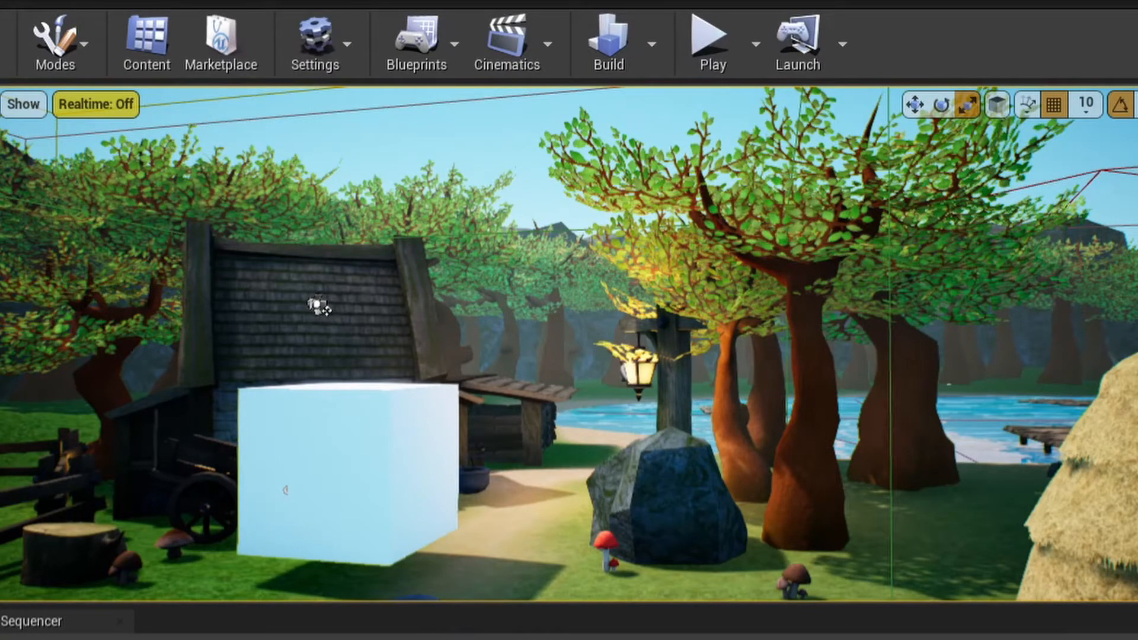
{"action": "right_click_drag", "start_coordinate": [700, 482], "coordinate": [483, 527]}
{"action": "key", "text": "s"}
{"action": "key", "text": "w"}
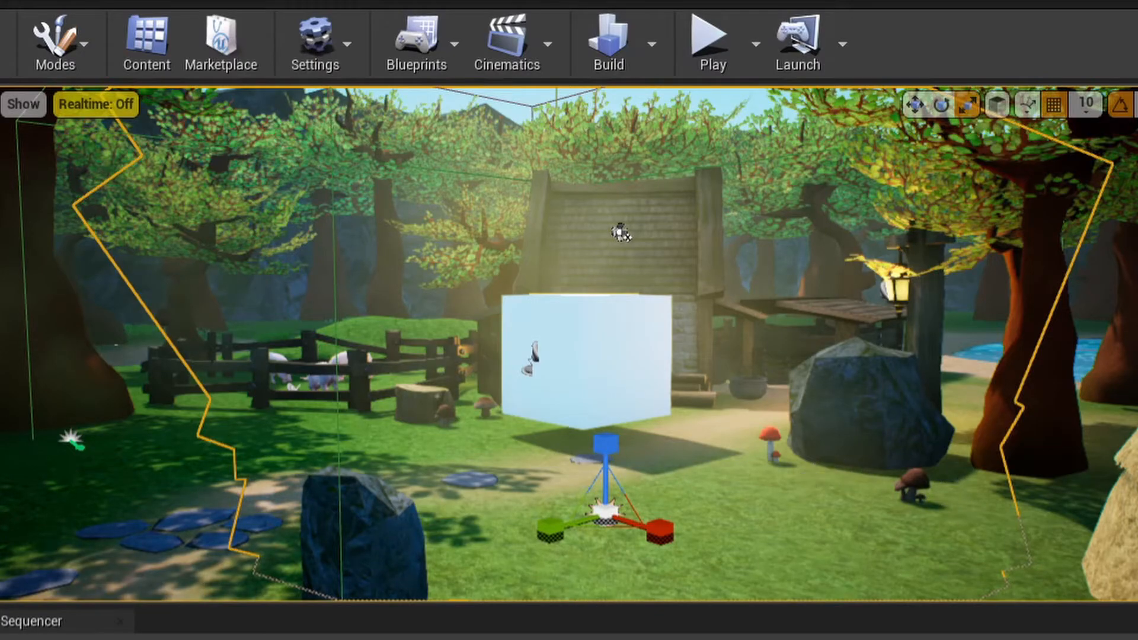
Select the sound actor placed at the quest cube to inspect its attenuation range.
{"action": "right_click_drag", "start_coordinate": [569, 344], "coordinate": [868, 261]}
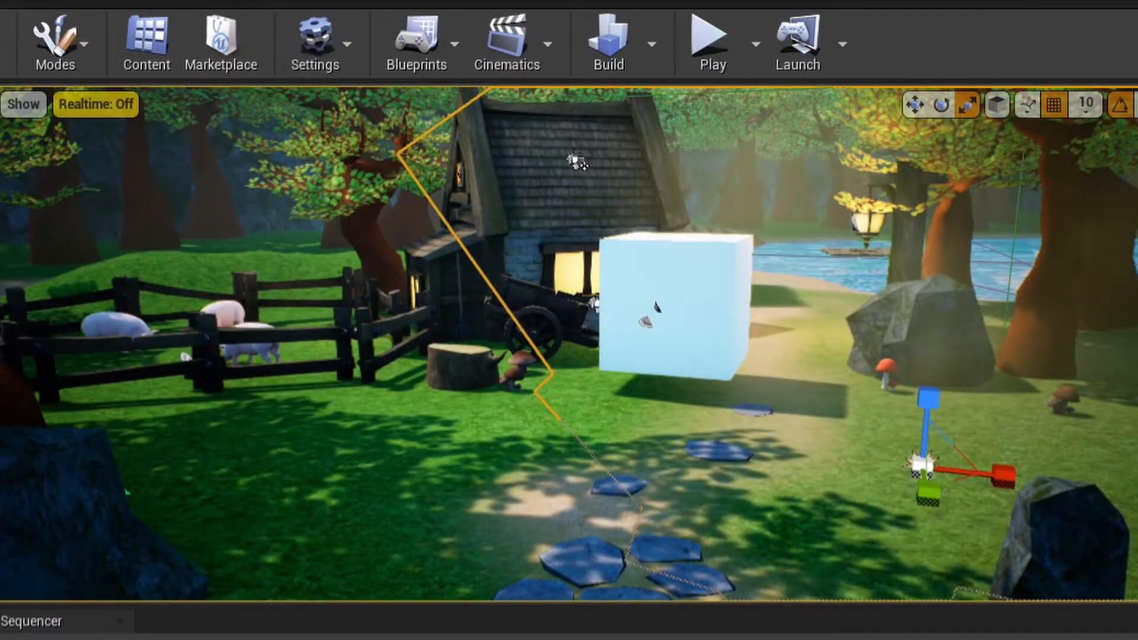
{"action": "left_click", "coordinate": [656, 307]}
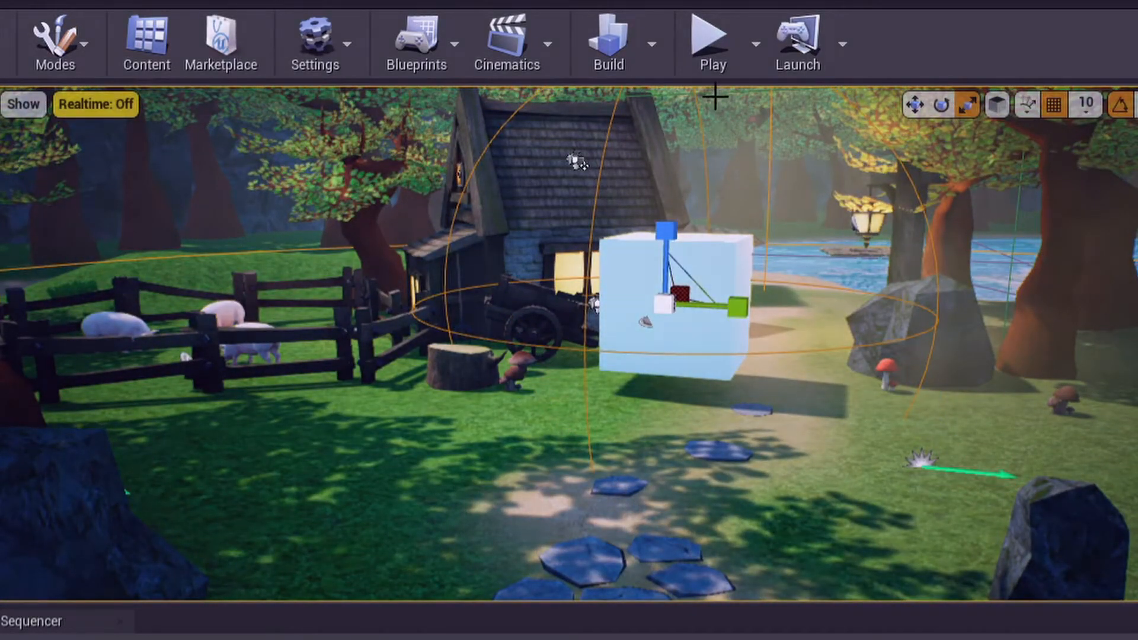
{"action": "key", "text": "f"}
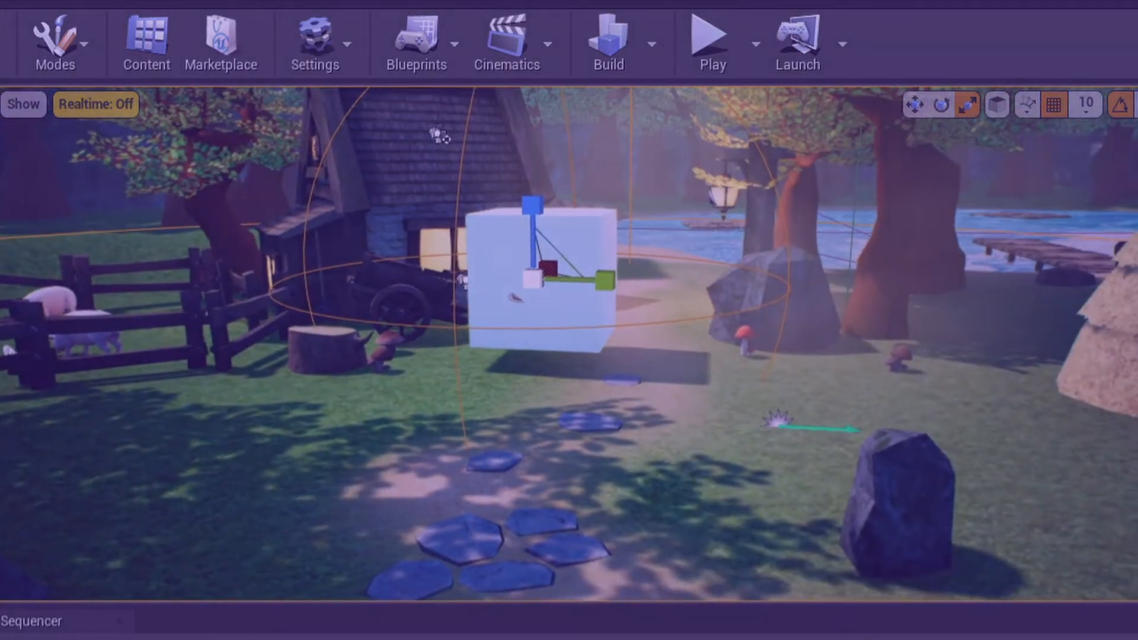